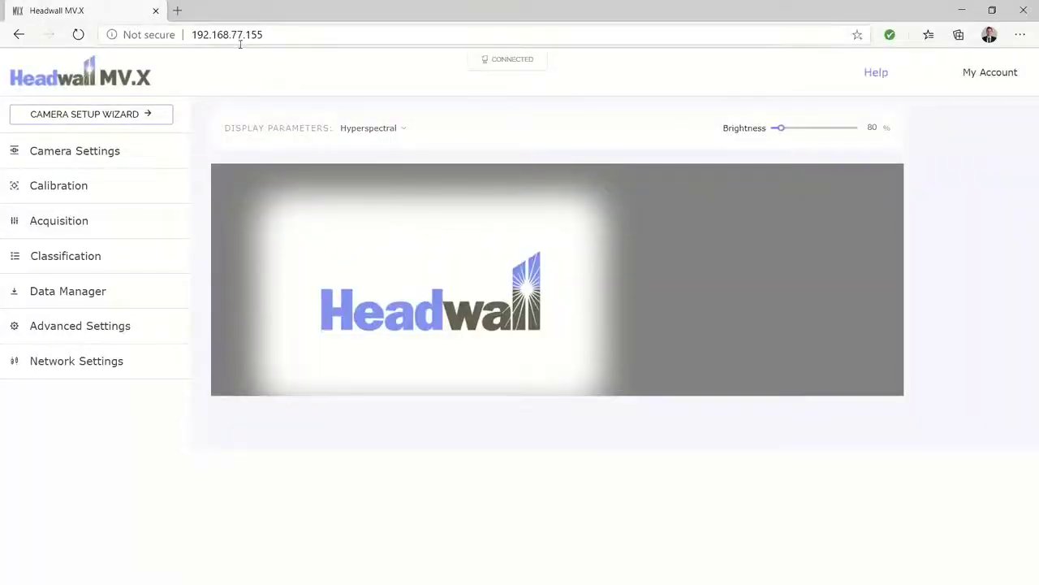
# Reveal the camera exposure and gain settings and start the live preview feed.
pyautogui.click(274, 34)
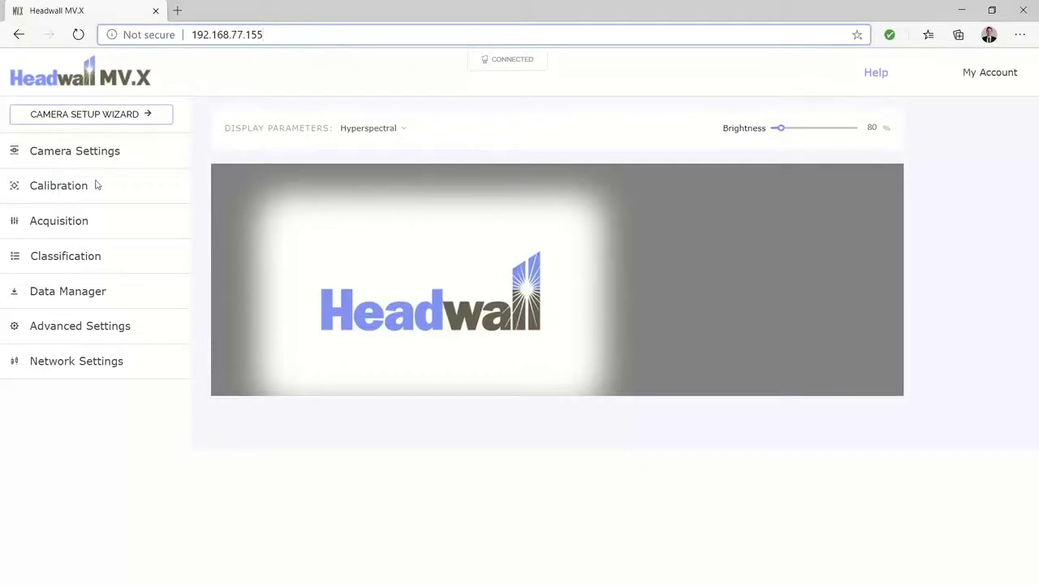
pyautogui.click(70, 154)
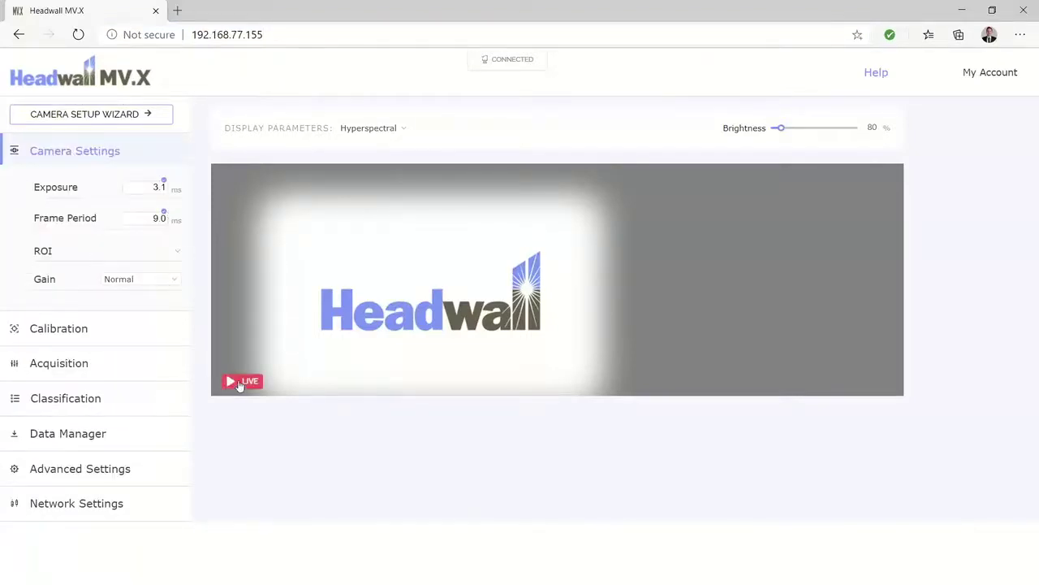
pyautogui.click(239, 383)
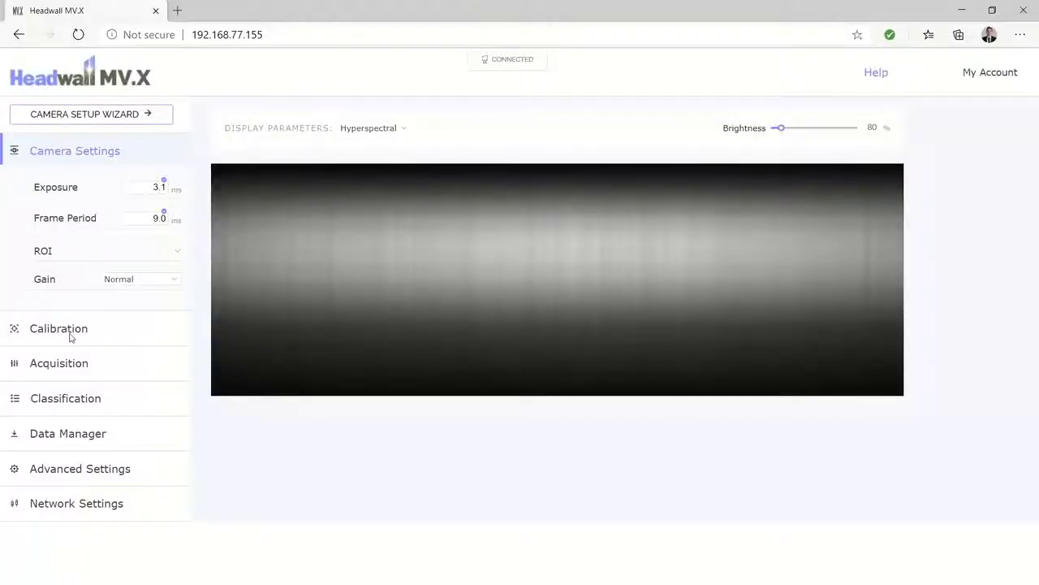
pyautogui.click(71, 333)
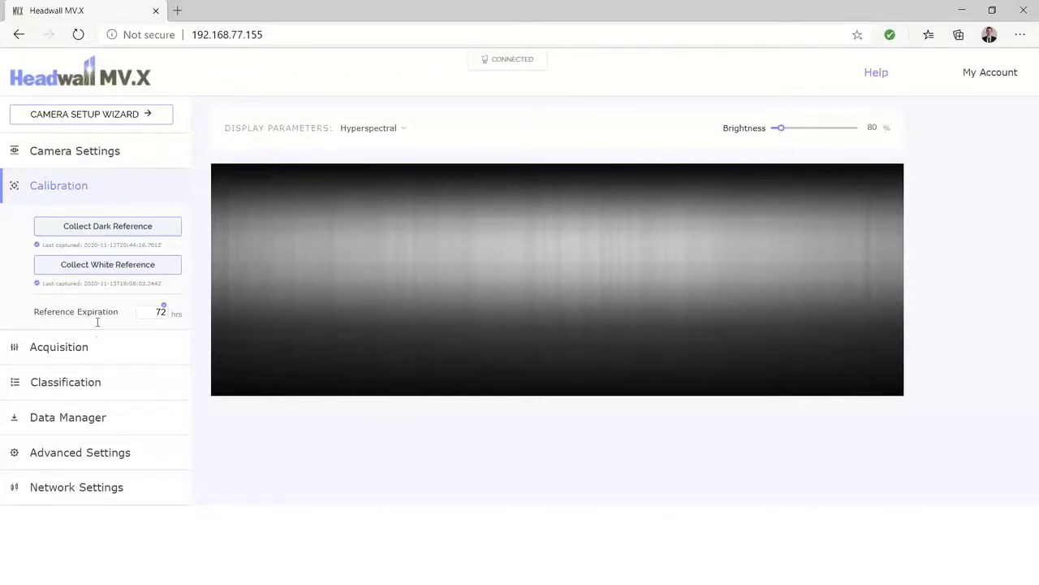
# Collect a new white reference from the Calibration options.
pyautogui.click(118, 271)
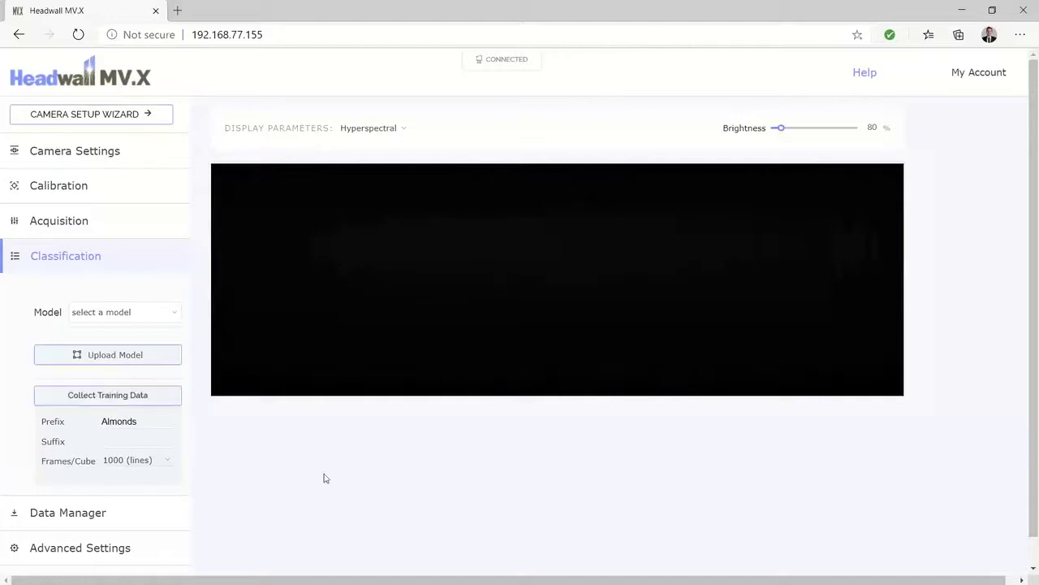
# Check the Almonds training-data prefix and dismiss its autocomplete suggestion.
pyautogui.moveTo(143, 423); pyautogui.dragTo(119, 425)
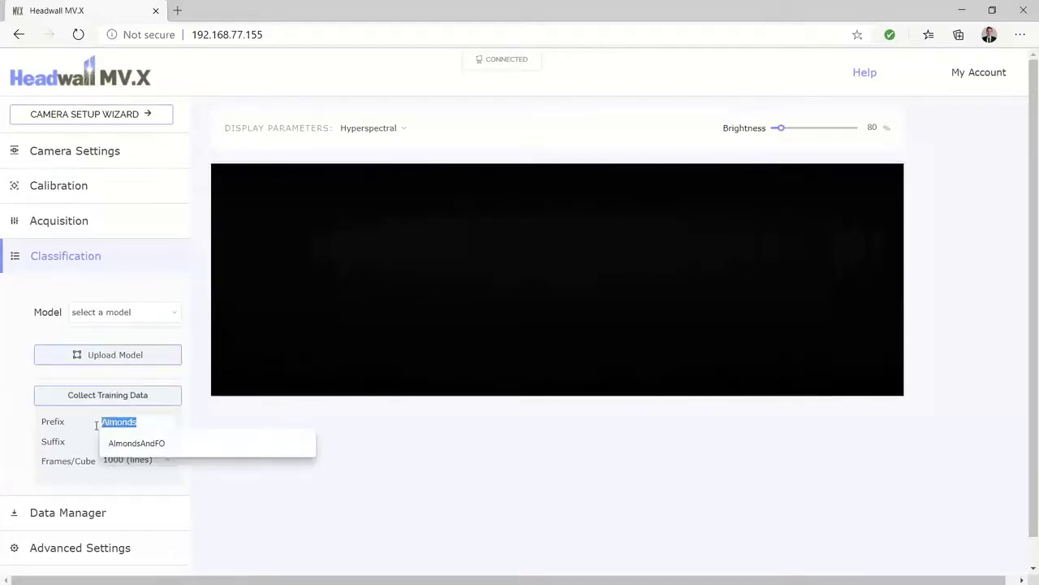
pyautogui.click(474, 442)
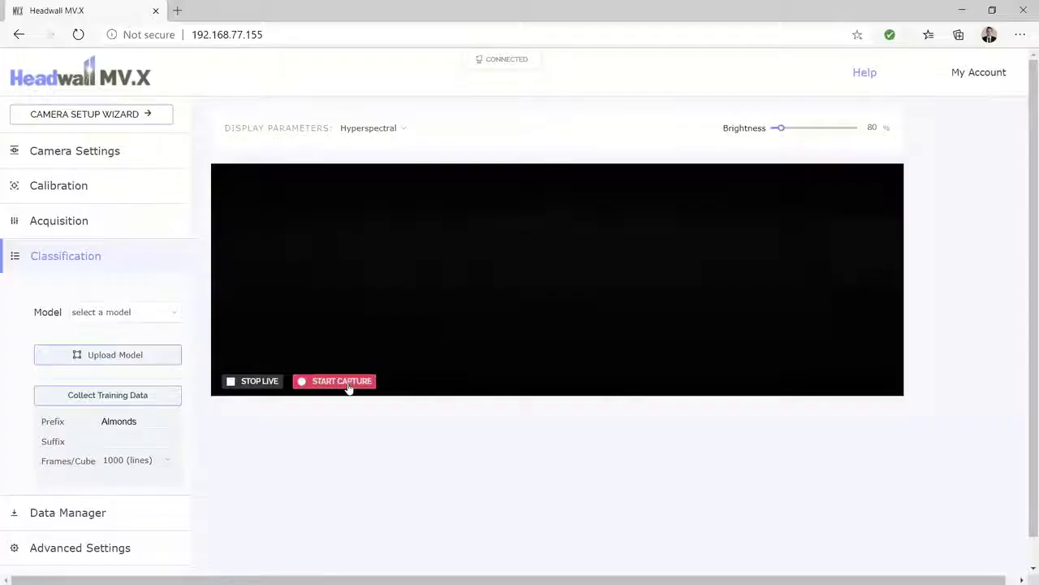
# Start capturing conveyor training data and show a brightened Pseudo RGB preview.
pyautogui.click(347, 383)
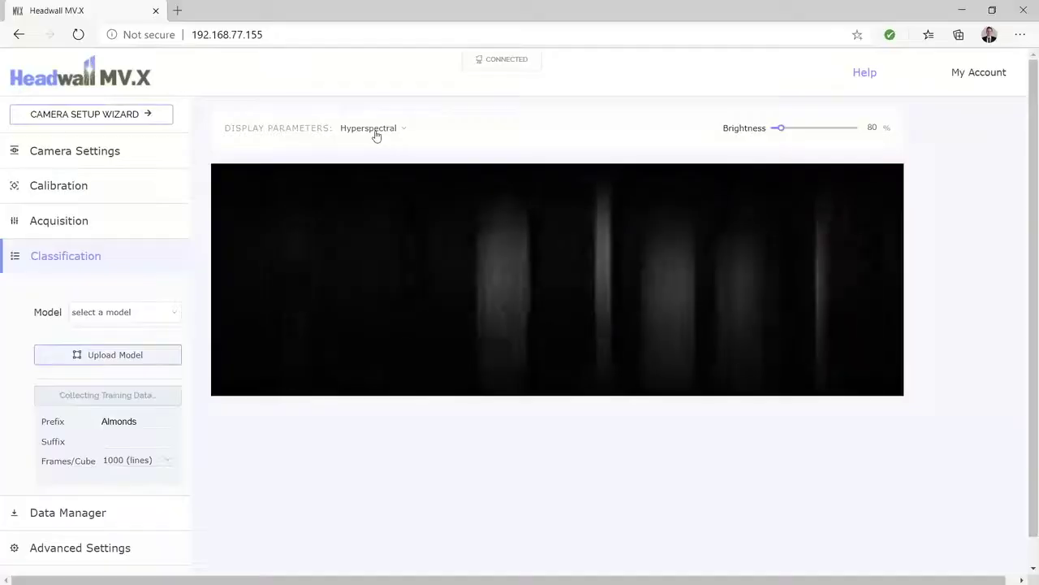
pyautogui.click(374, 130)
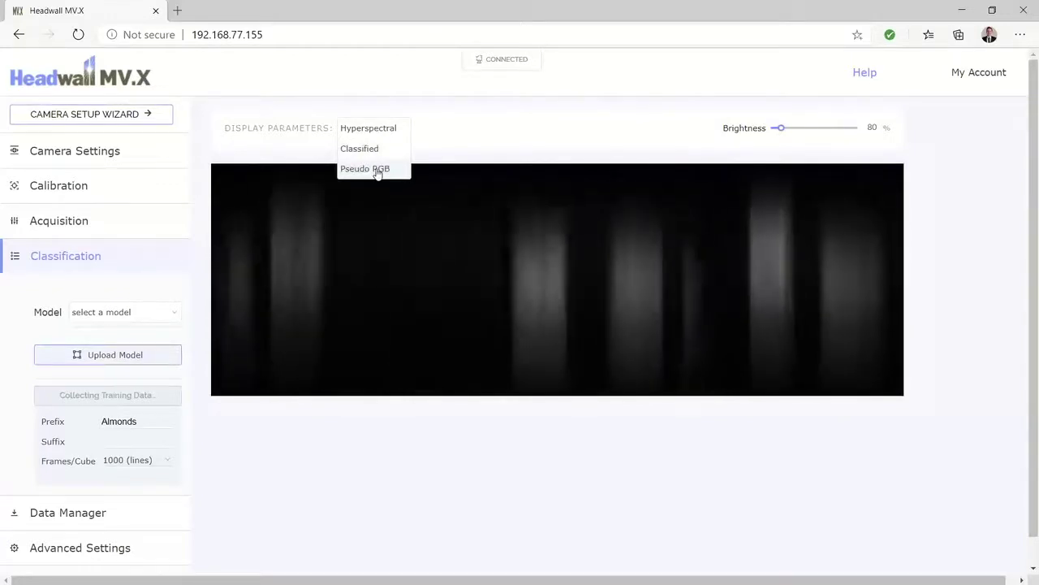
pyautogui.click(377, 171)
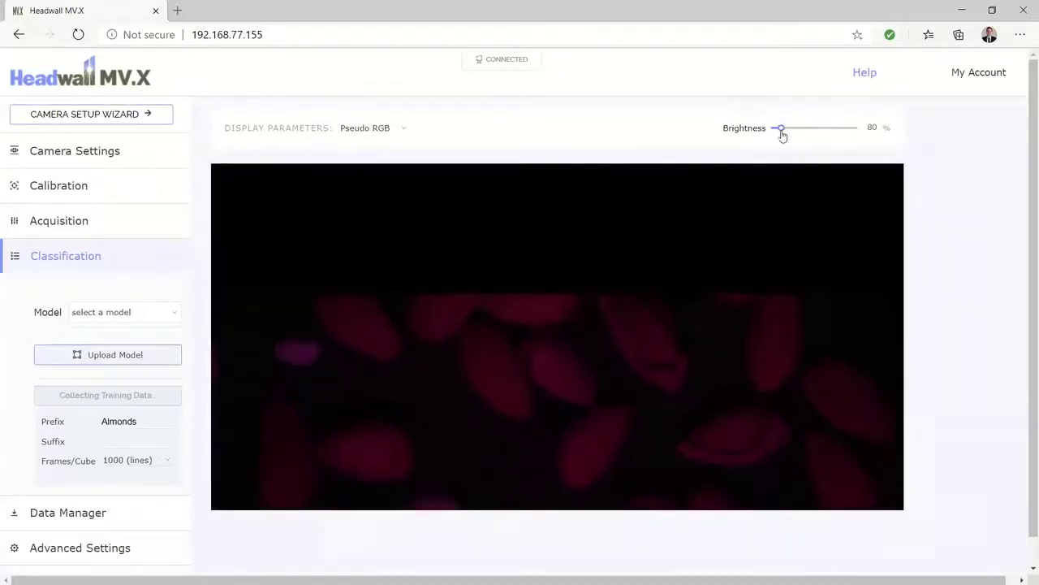
pyautogui.moveTo(783, 132); pyautogui.dragTo(810, 130)
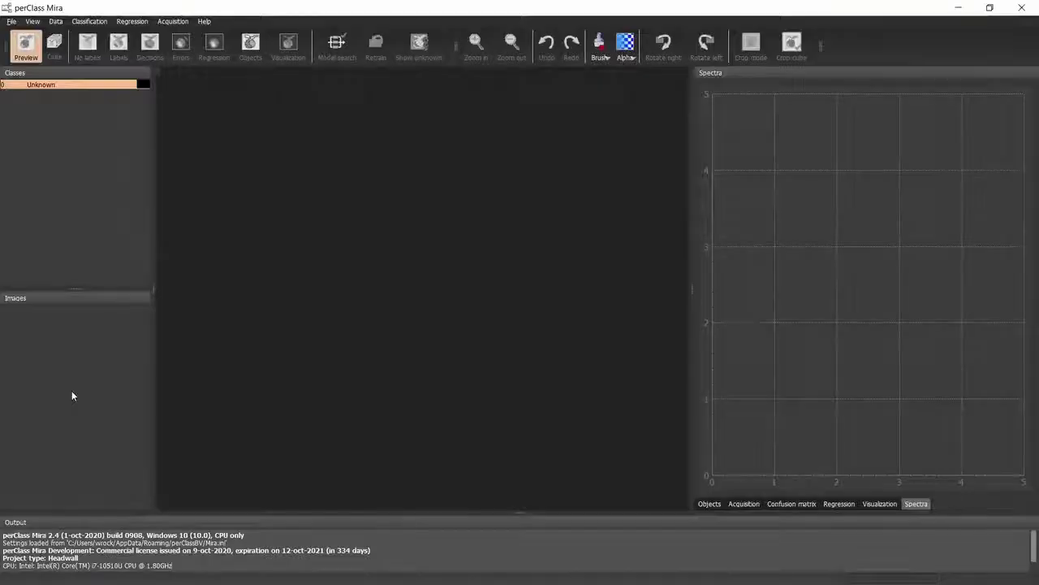
# Add the Combined.hdr almond scan to the perClass Mira project.
pyautogui.rightClick(72, 391)
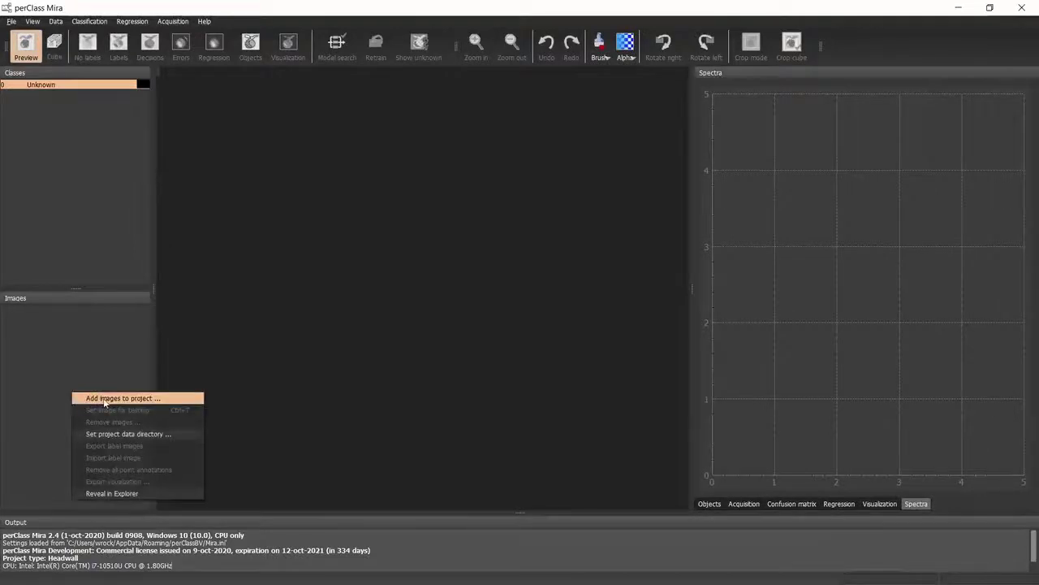
pyautogui.click(104, 399)
pyautogui.click(367, 132)
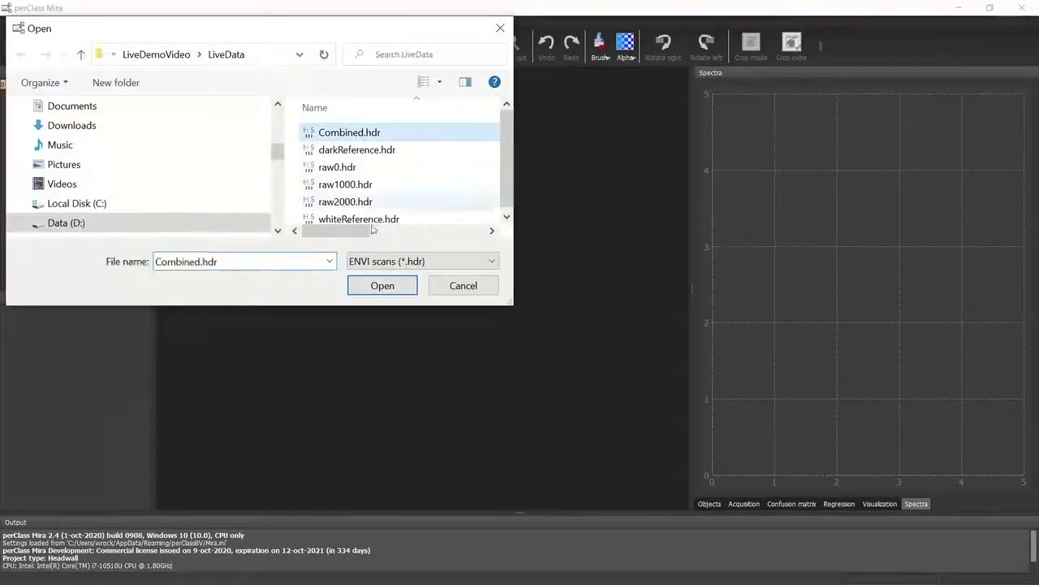
pyautogui.click(389, 289)
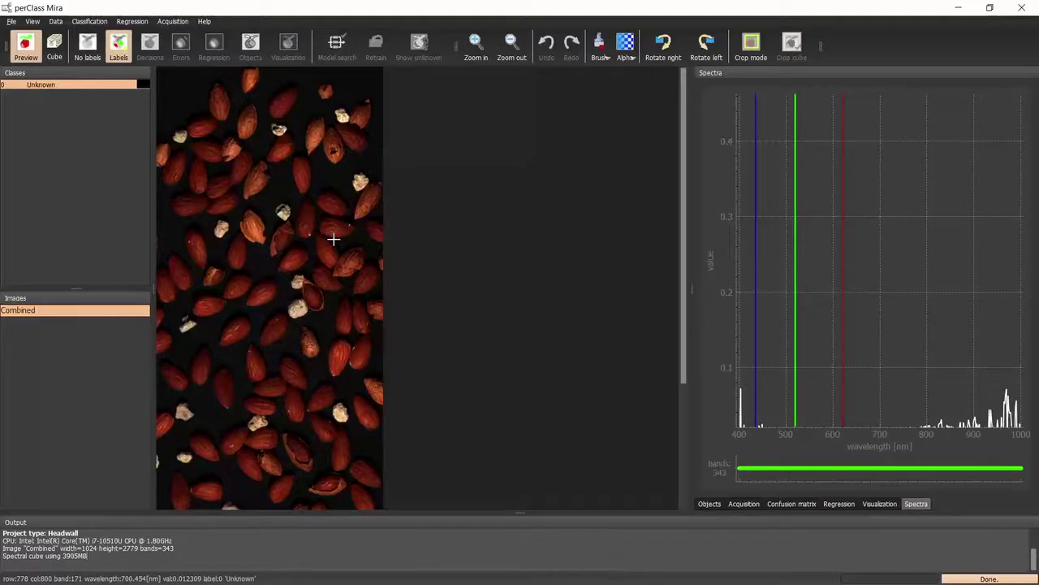
pyautogui.rightClick(65, 126)
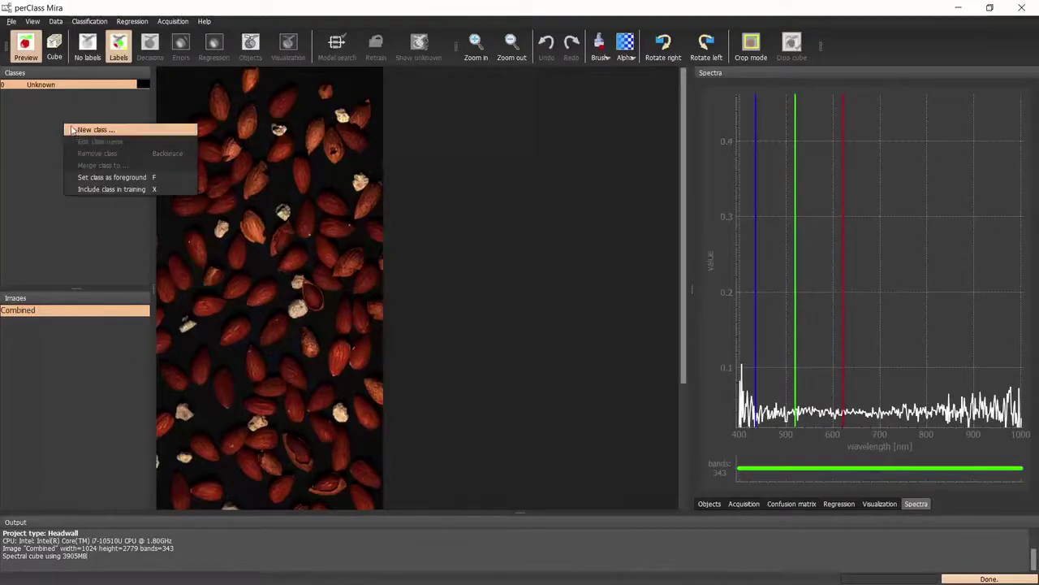
# Create a new class named background and colour it yellow.
pyautogui.click(78, 129)
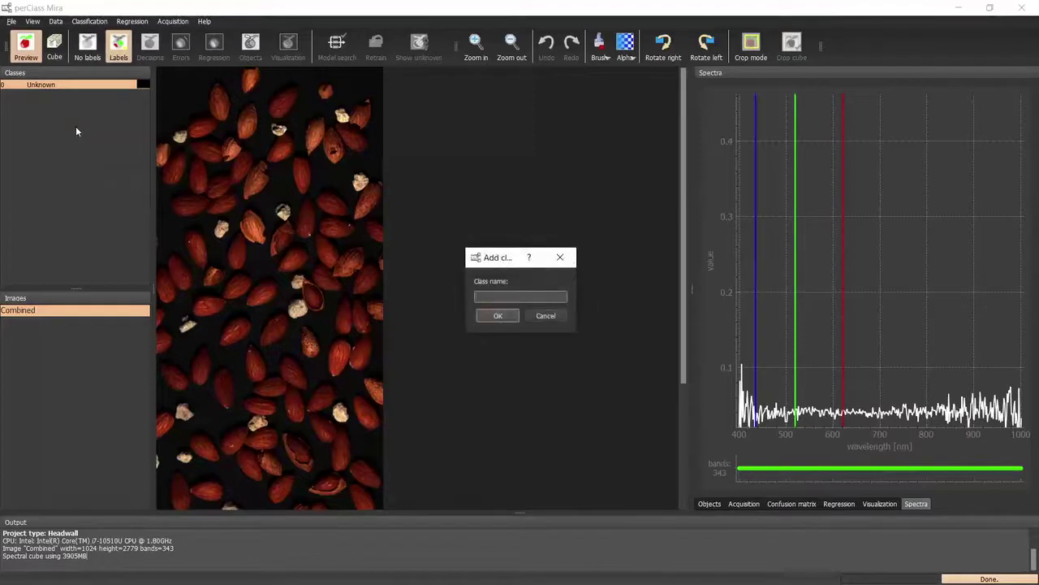
pyautogui.write('background')
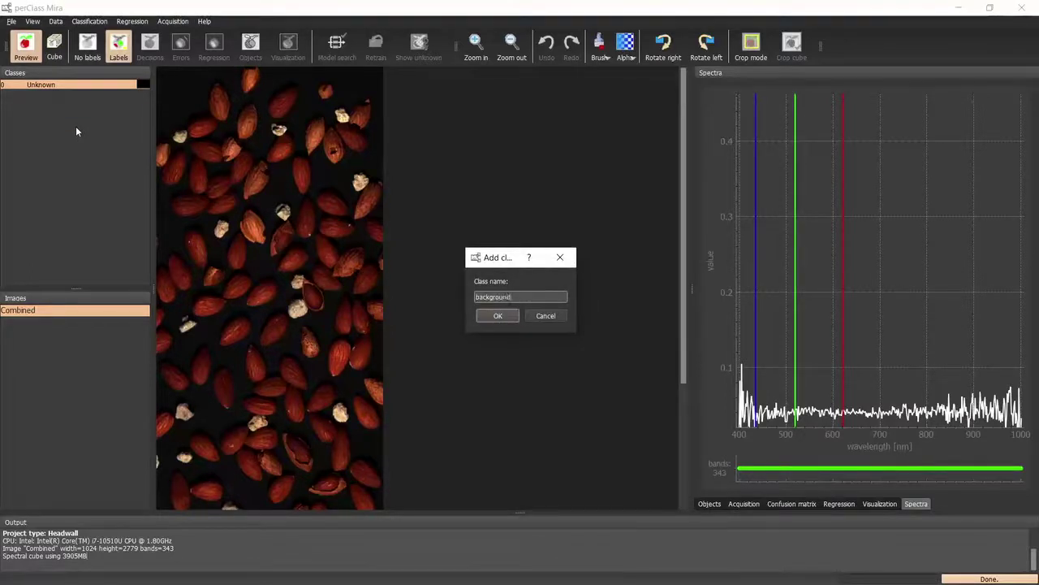
pyautogui.press('Return')
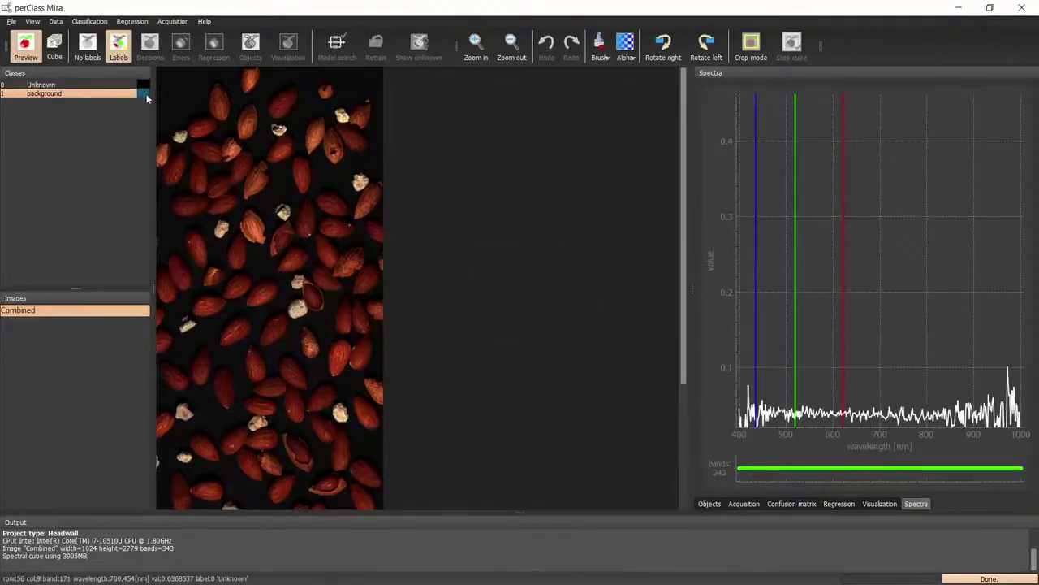
pyautogui.click(146, 94)
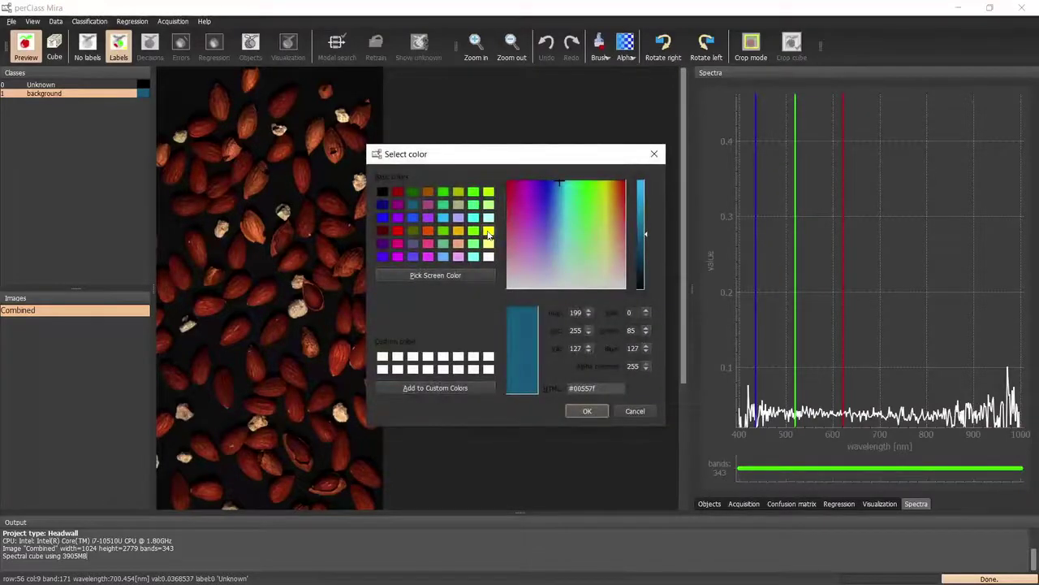
pyautogui.click(588, 411)
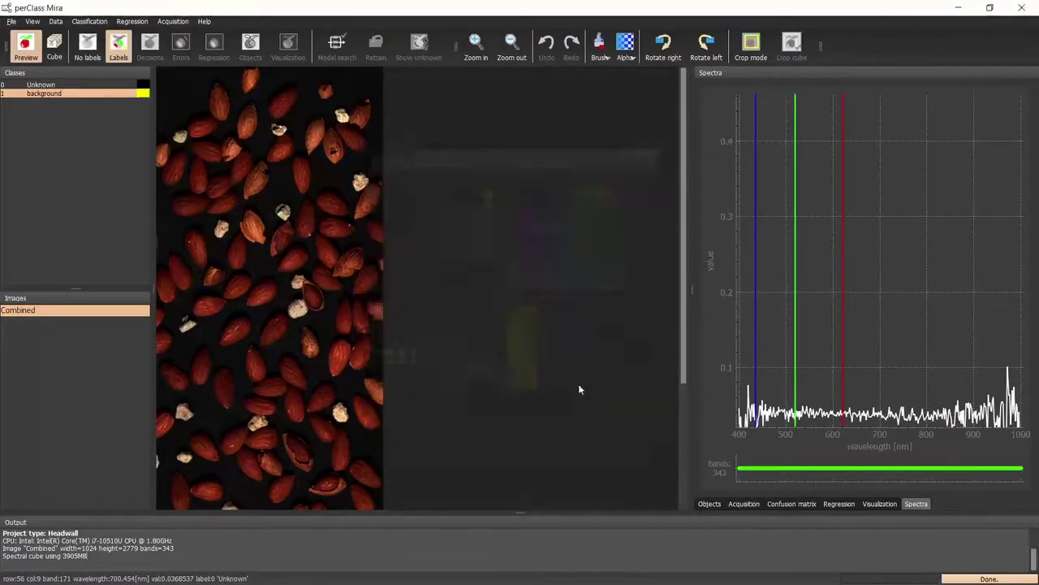
# Paint three background strokes on dark belt gaps between the almonds.
pyautogui.scroll(3, 216, 108)
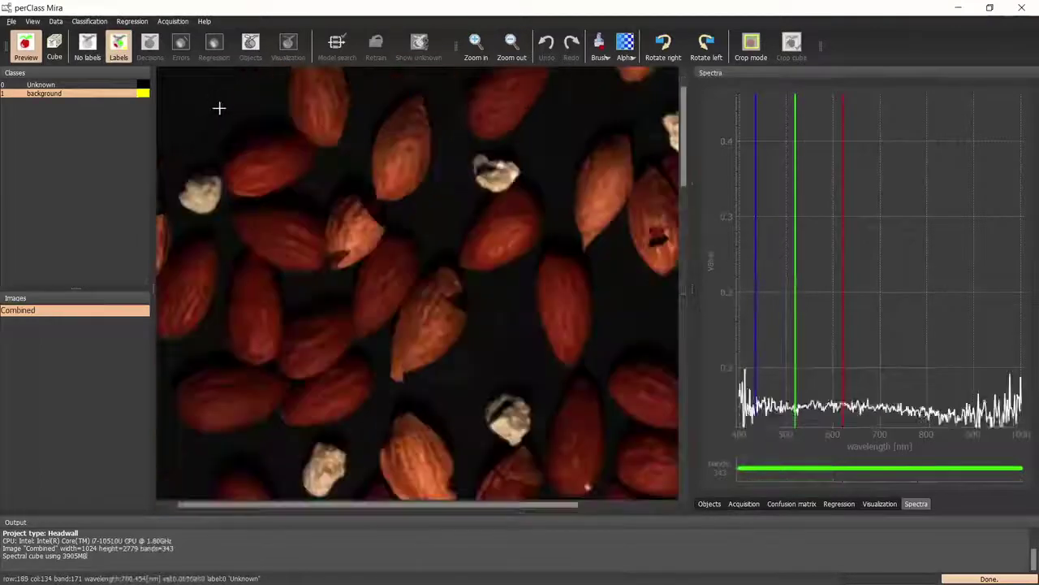
pyautogui.moveTo(205, 128); pyautogui.dragTo(248, 120)
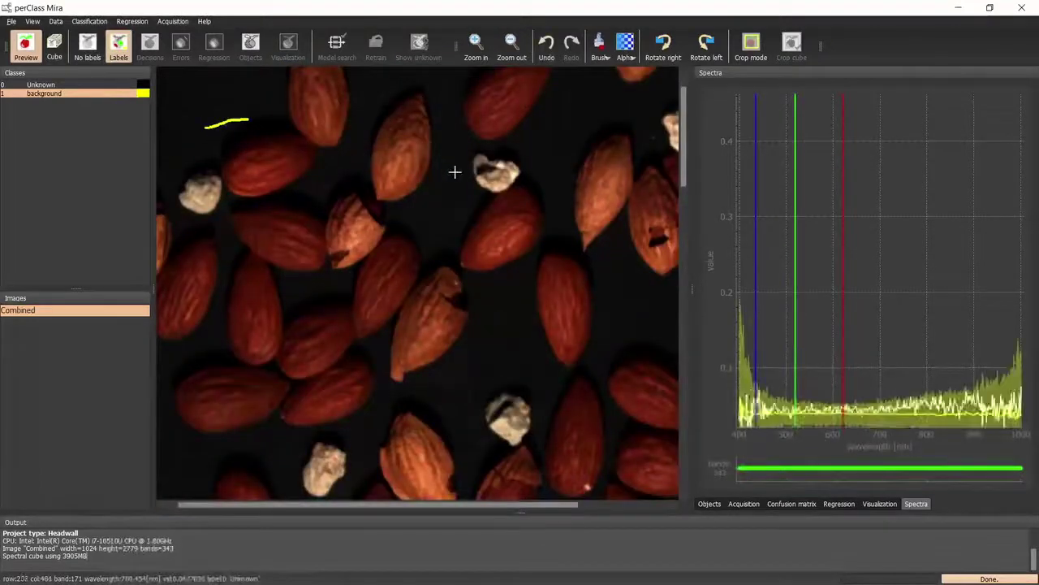
pyautogui.moveTo(450, 175); pyautogui.dragTo(456, 210)
pyautogui.moveTo(497, 300); pyautogui.dragTo(520, 345)
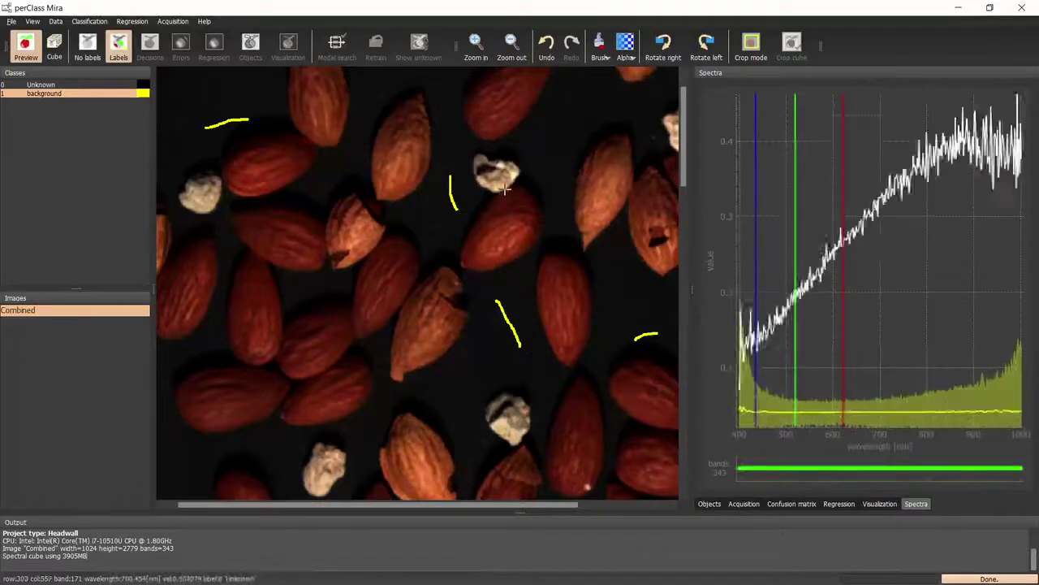
pyautogui.scroll(-2, 527, 170)
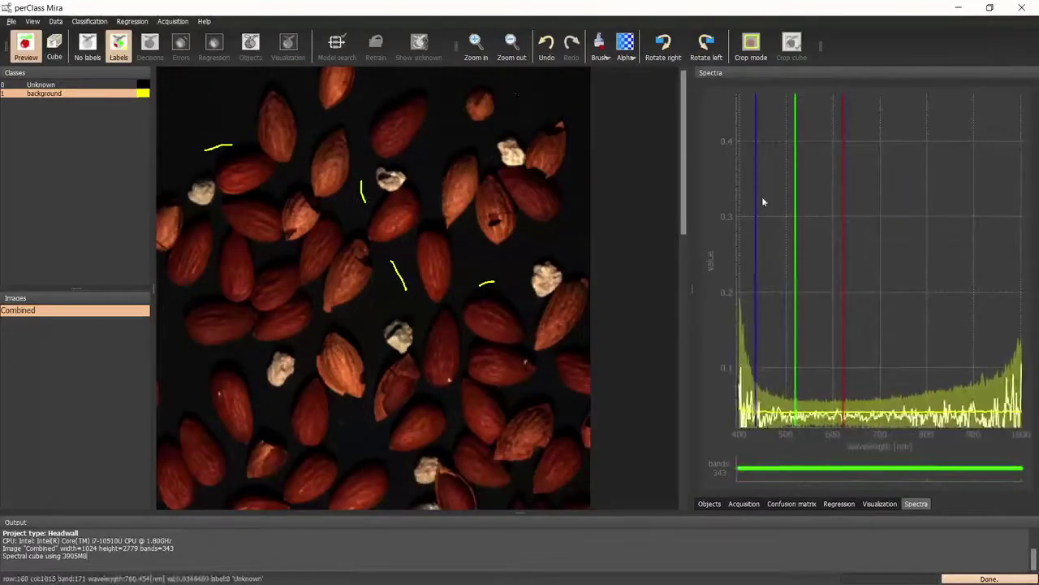
# Create a new Almonds class and give it a blue colour.
pyautogui.rightClick(38, 122)
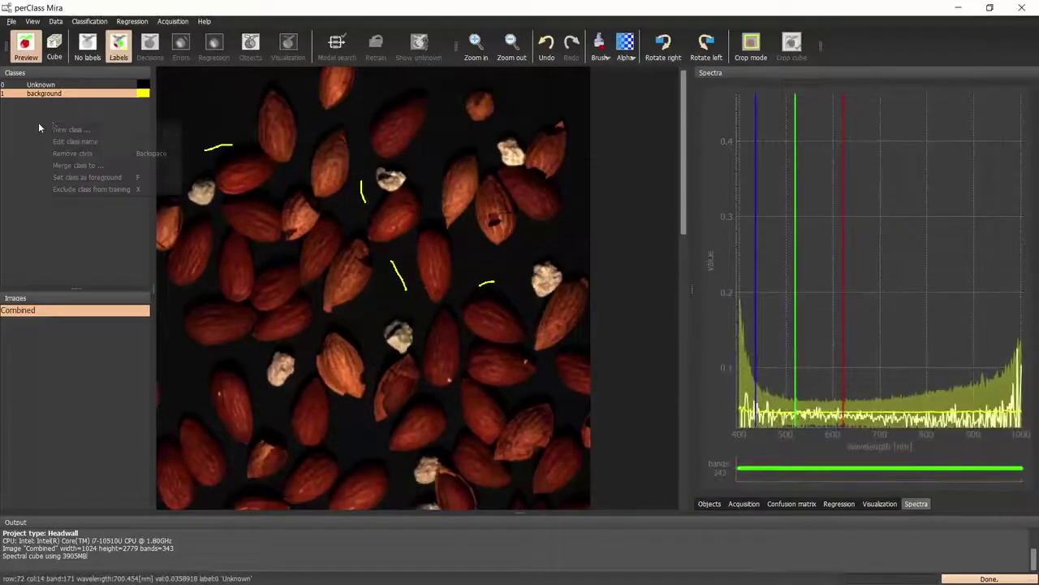
pyautogui.click(61, 130)
pyautogui.write('Almonds')
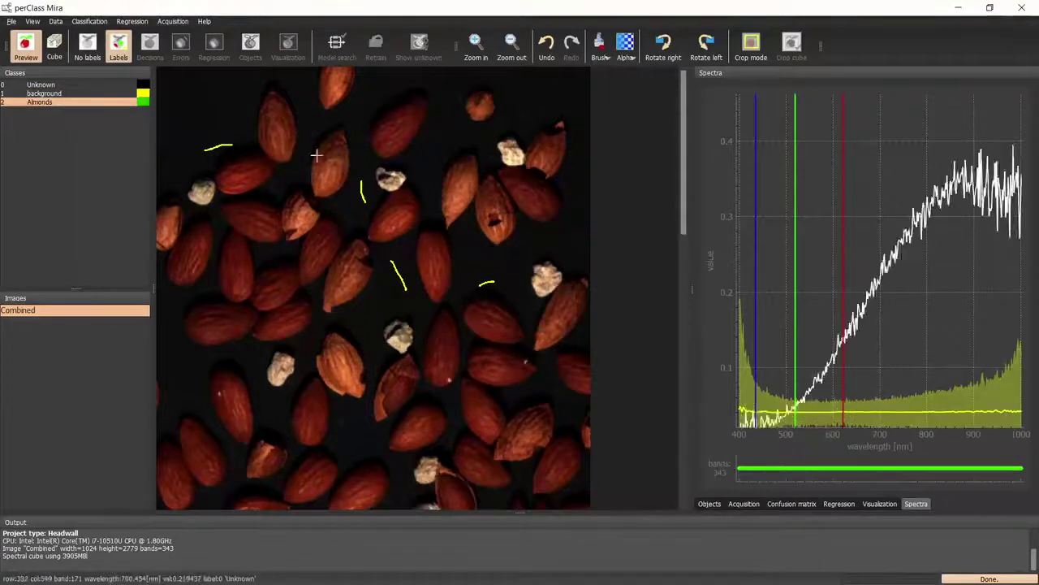
pyautogui.click(143, 102)
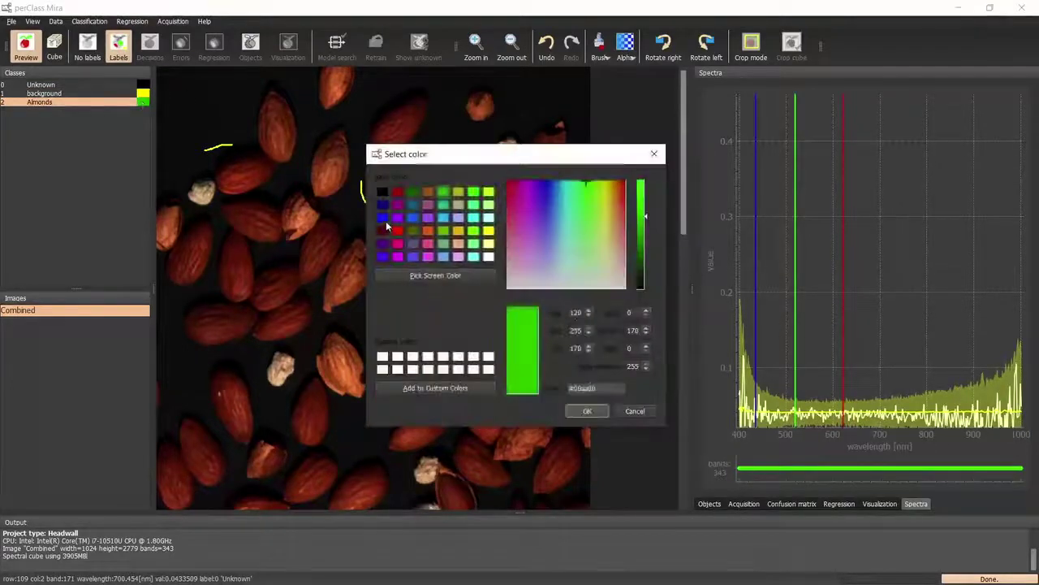
pyautogui.click(384, 218)
pyautogui.click(597, 415)
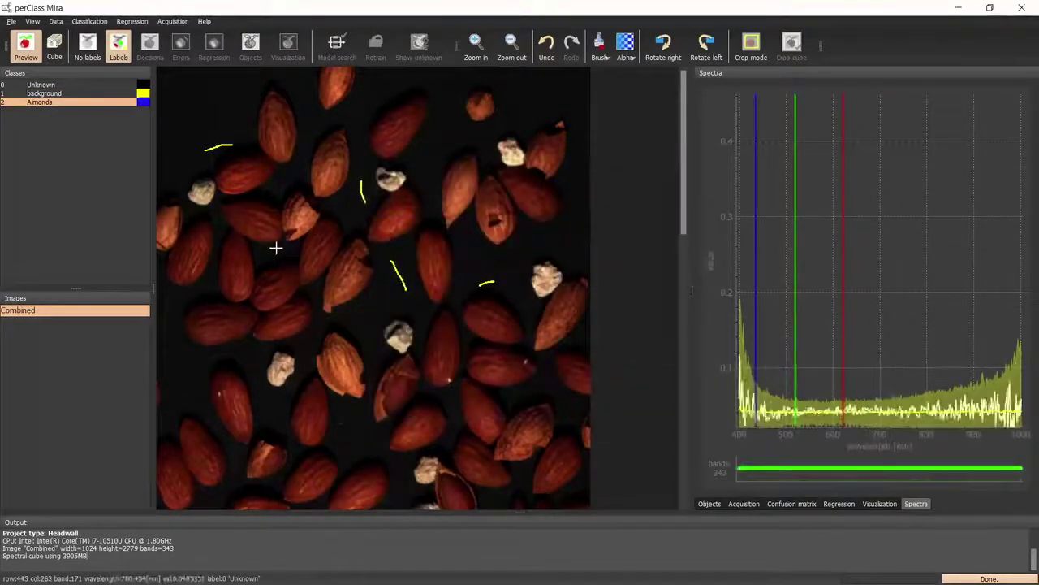
# Paint Almonds label strokes on several almonds in the zoomed image.
pyautogui.scroll(3, 326, 248)
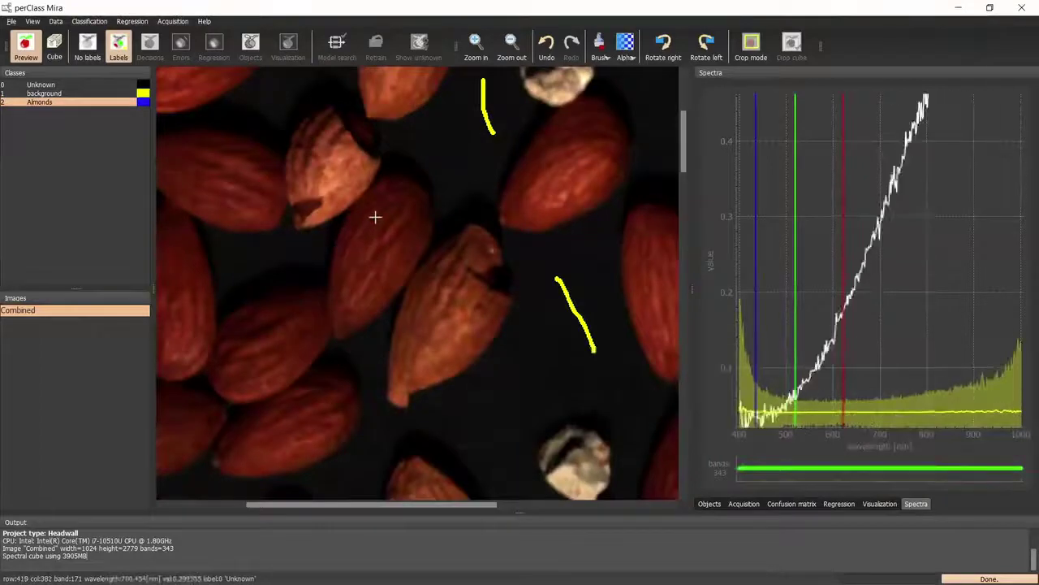
pyautogui.moveTo(355, 209)
pyautogui.mouseDown()
pyautogui.moveTo(363, 232)
pyautogui.moveTo(387, 229)
pyautogui.mouseUp()
pyautogui.scroll(-1, 388, 275)
pyautogui.scroll(-4, 384, 276)
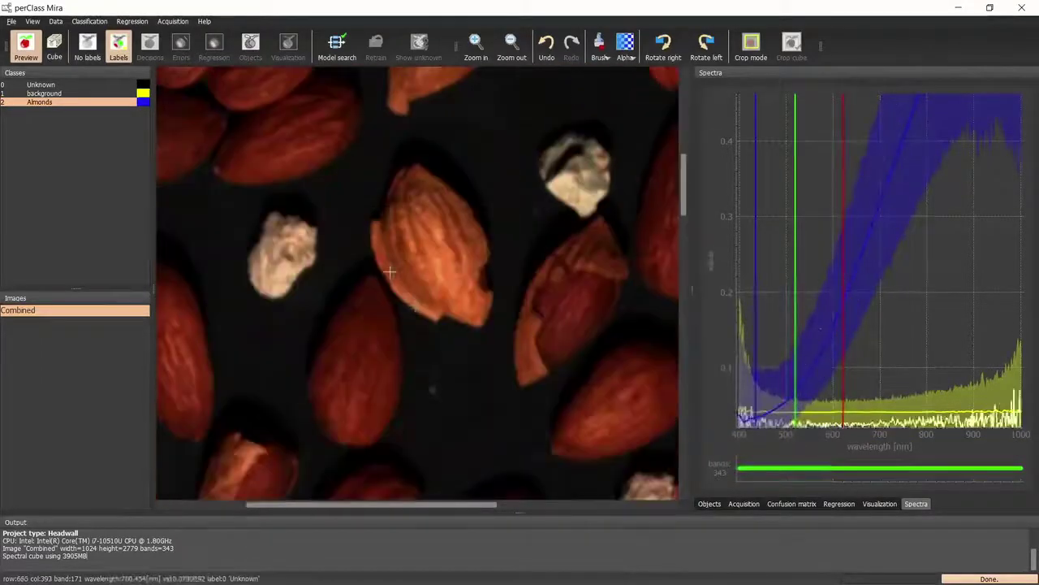
pyautogui.moveTo(349, 311)
pyautogui.mouseDown()
pyautogui.moveTo(336, 337)
pyautogui.moveTo(382, 372)
pyautogui.mouseUp()
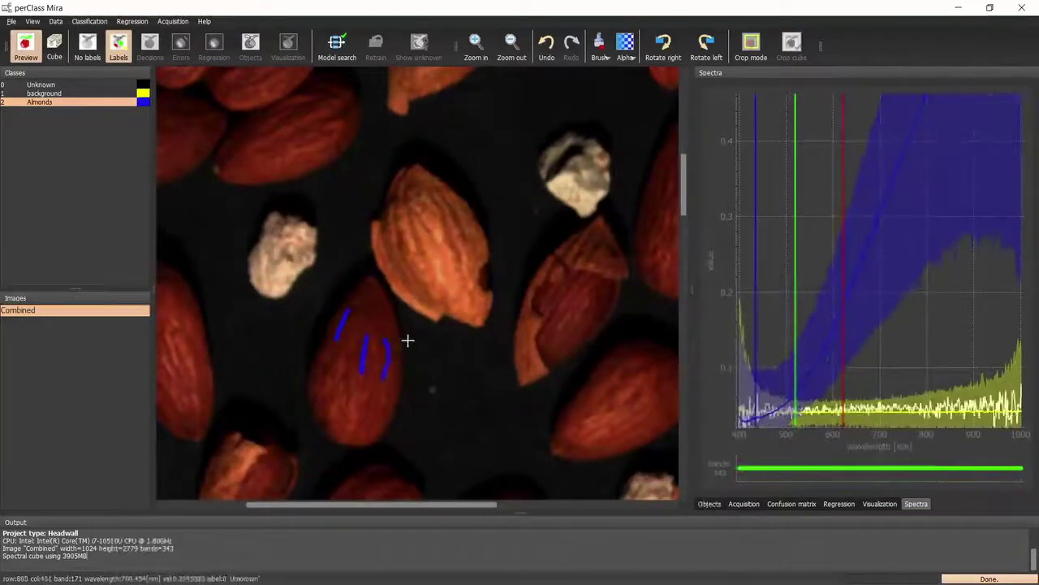
pyautogui.scroll(-3, 408, 340)
pyautogui.scroll(-2, 406, 348)
pyautogui.scroll(-2, 441, 388)
pyautogui.moveTo(324, 337); pyautogui.dragTo(337, 333)
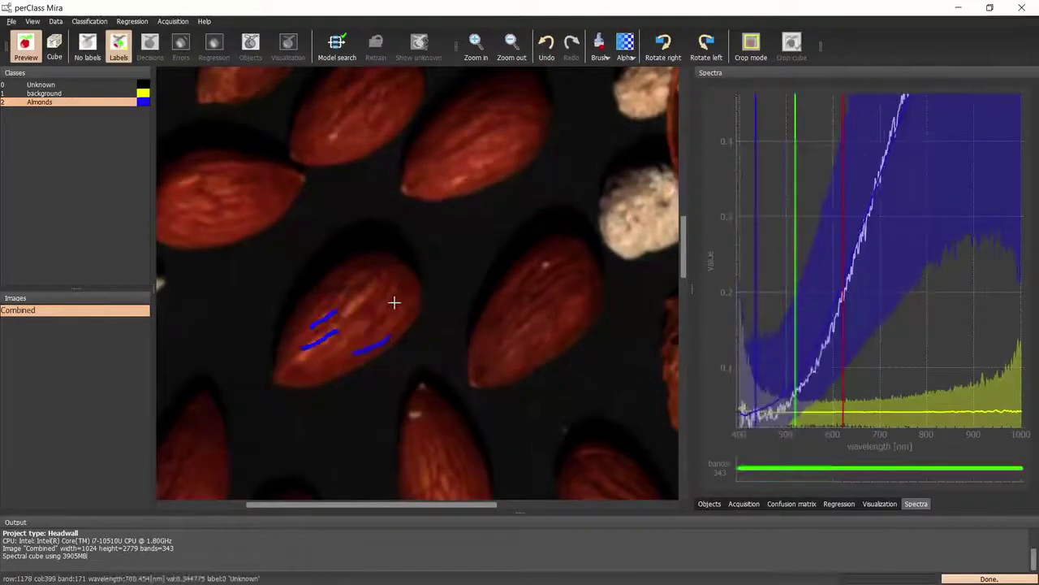
pyautogui.scroll(3, 394, 302)
pyautogui.moveTo(307, 168); pyautogui.dragTo(273, 182)
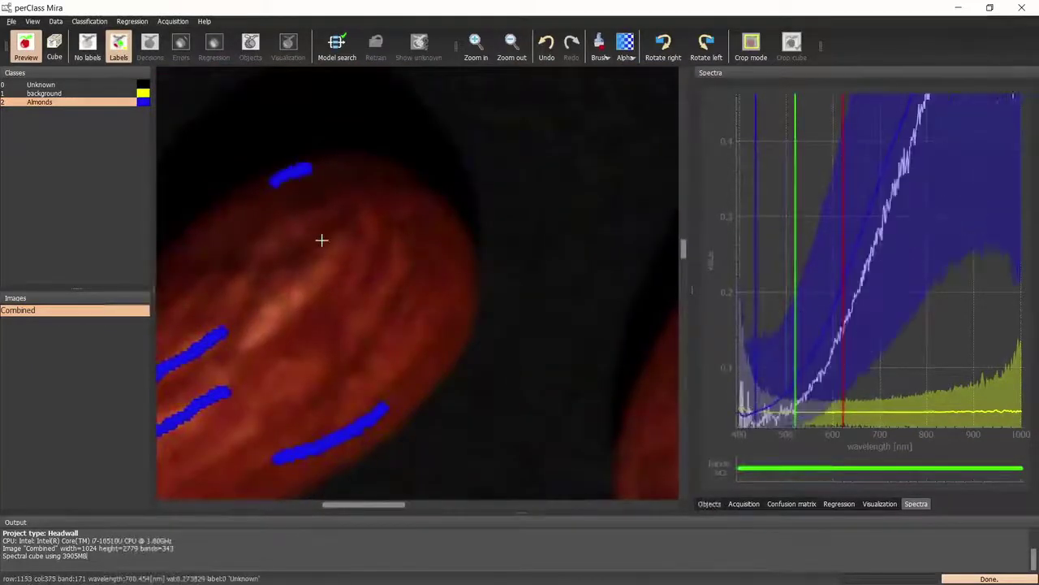
pyautogui.scroll(-3, 322, 240)
# Create a new Shells class coloured green.
pyautogui.rightClick(63, 147)
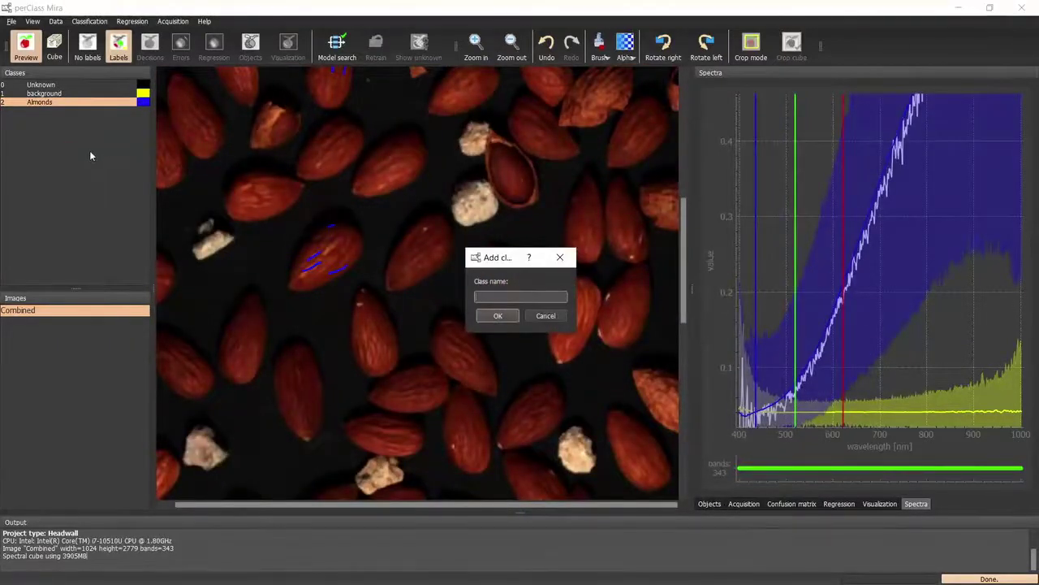
pyautogui.write('Shels')
pyautogui.press('Return')
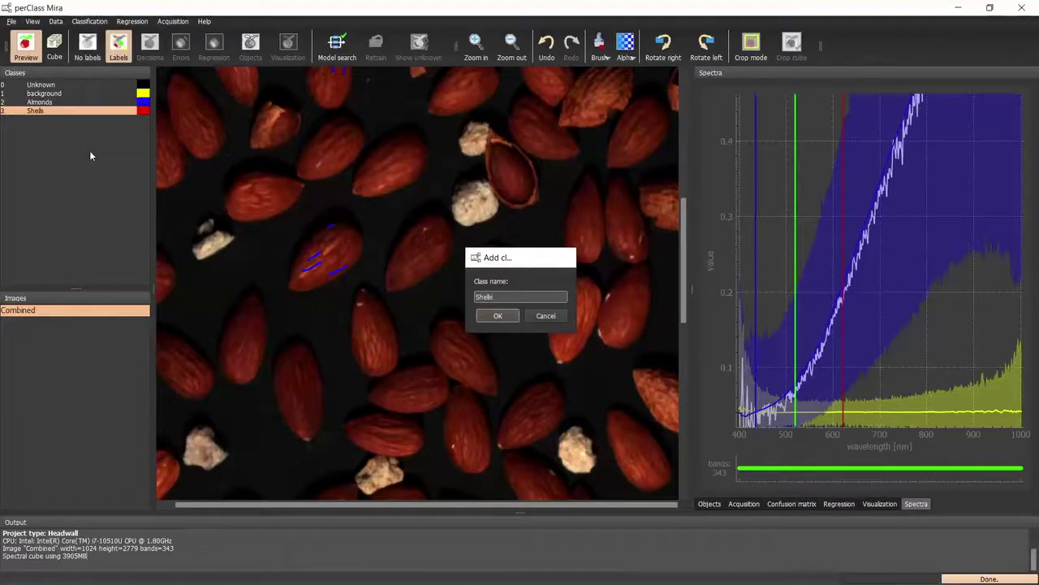
pyautogui.click(142, 112)
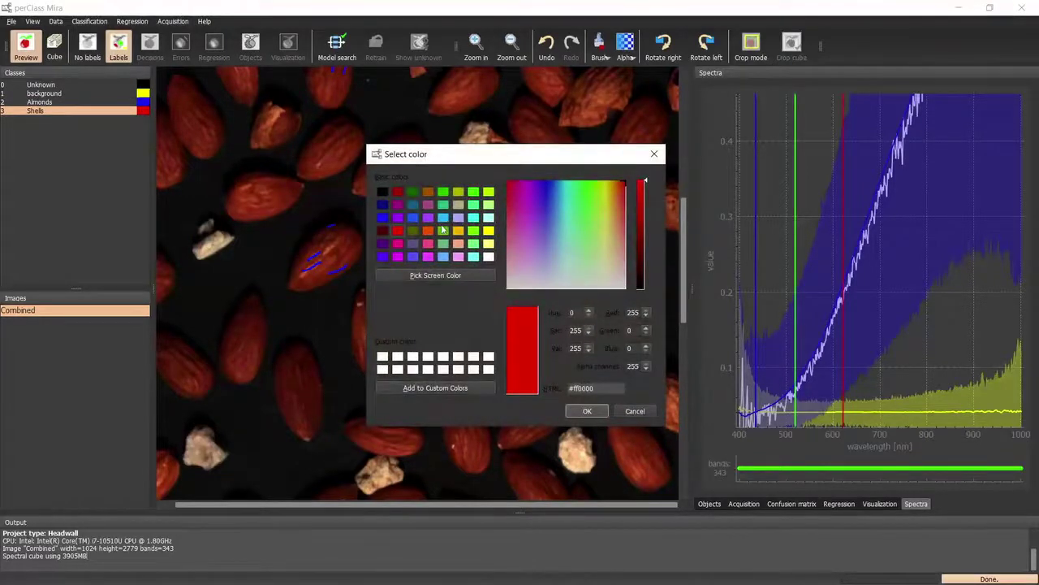
pyautogui.click(589, 411)
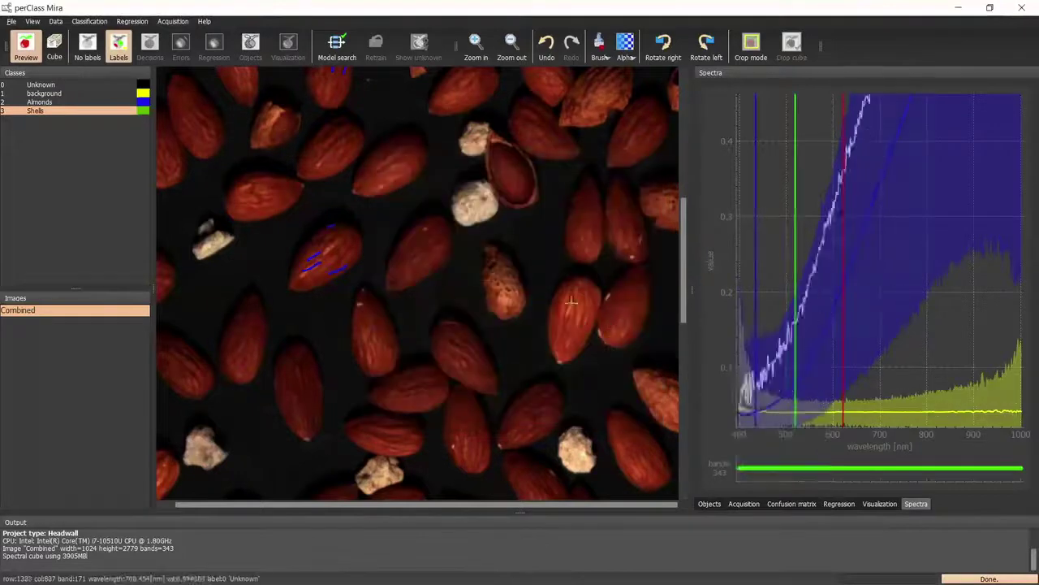
# Paint Shells label strokes on a few broken shell fragments.
pyautogui.moveTo(512, 289); pyautogui.dragTo(494, 280)
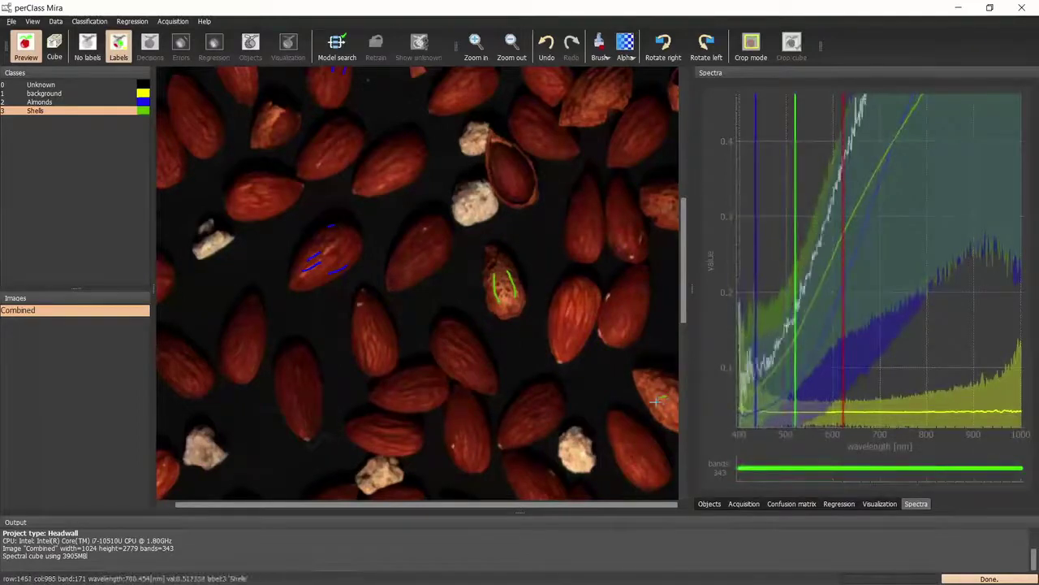
pyautogui.scroll(1, 626, 292)
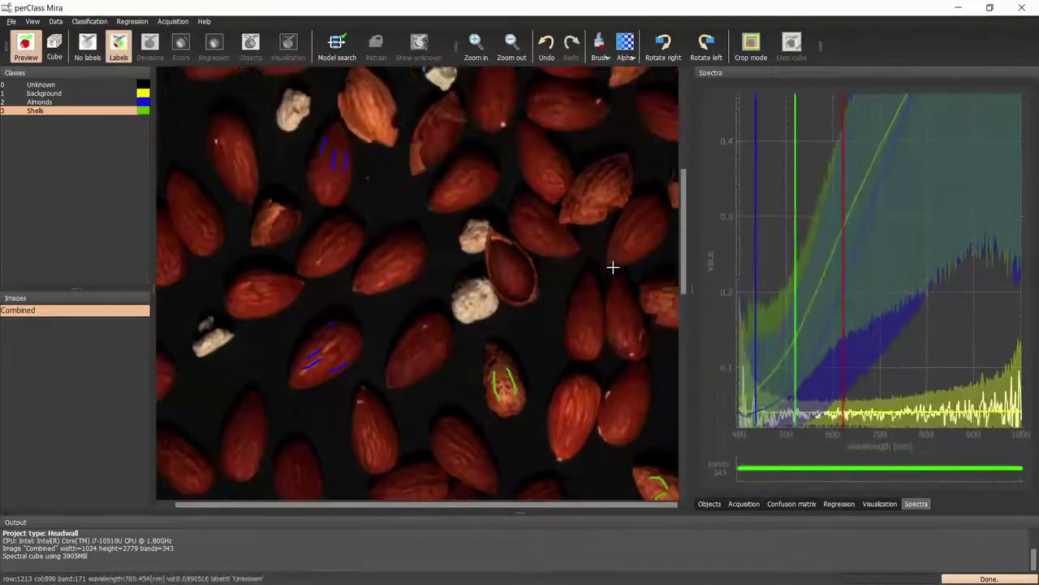
pyautogui.scroll(1, 612, 269)
pyautogui.scroll(1, 504, 294)
pyautogui.moveTo(376, 253)
pyautogui.mouseDown()
pyautogui.moveTo(378, 273)
pyautogui.moveTo(347, 276)
pyautogui.mouseUp()
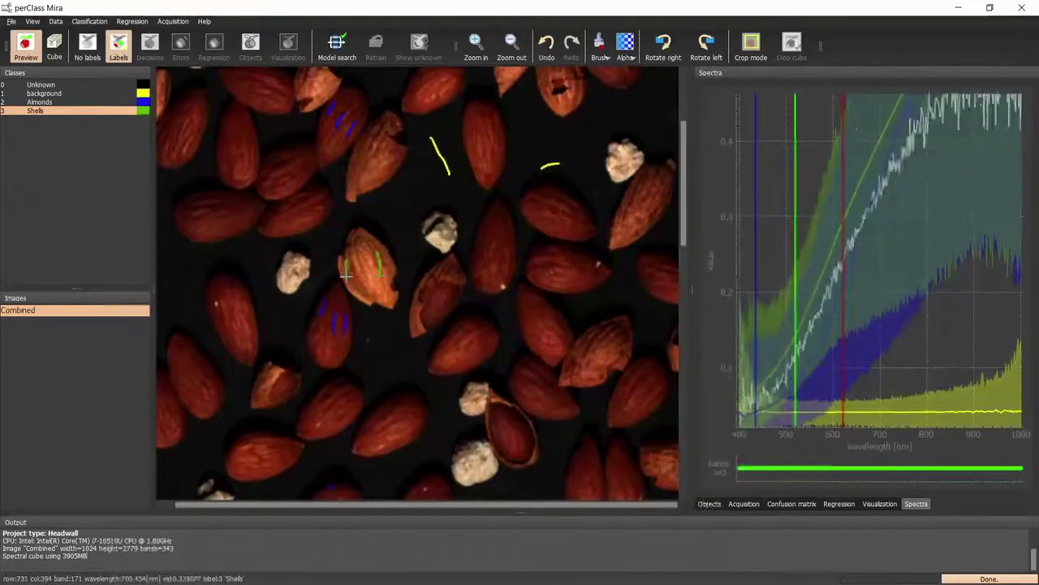
pyautogui.scroll(1, 379, 190)
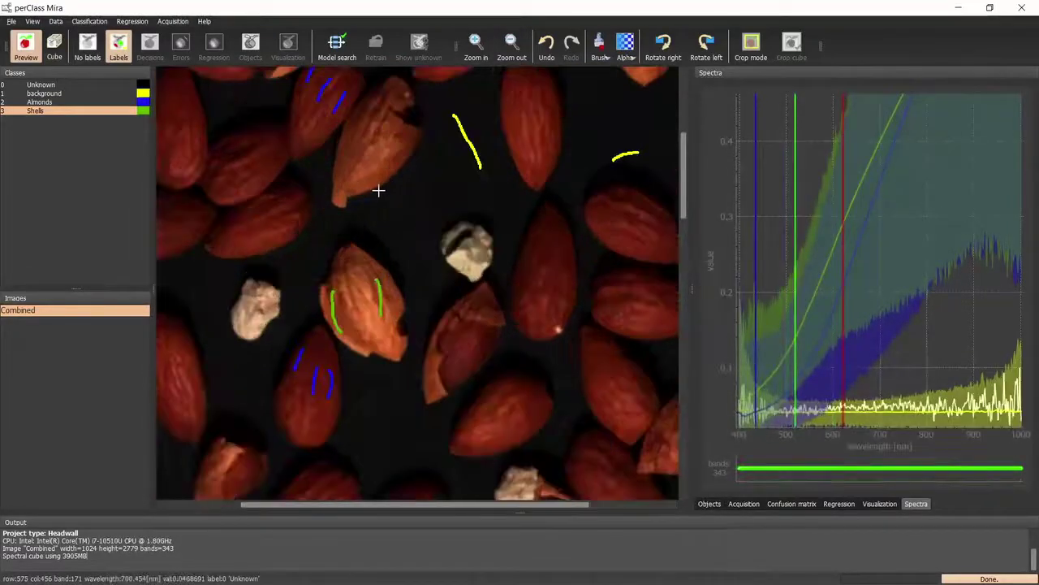
pyautogui.scroll(1, 471, 172)
pyautogui.scroll(1, 573, 184)
pyautogui.scroll(-3, 438, 268)
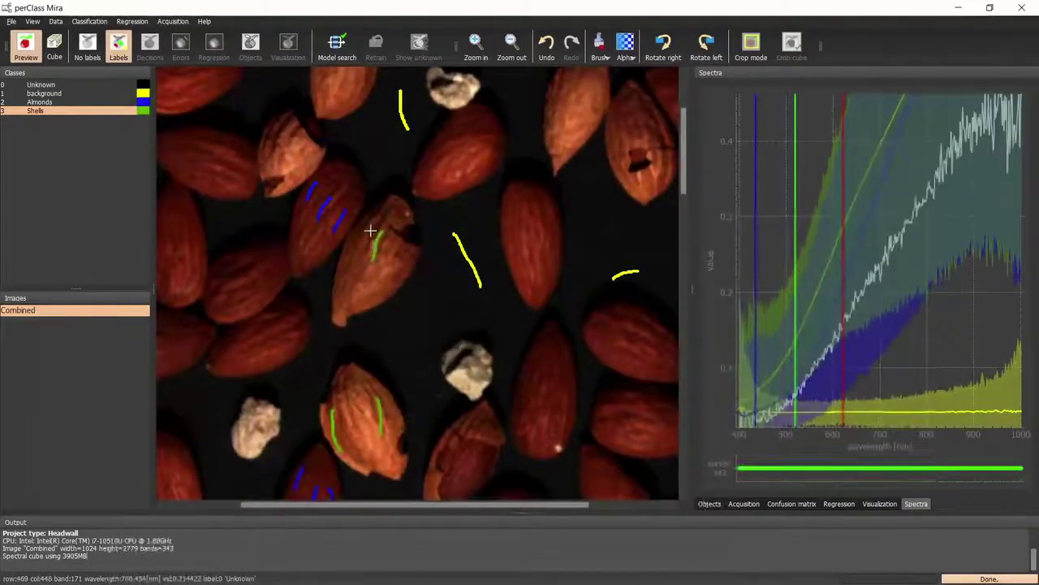
pyautogui.moveTo(365, 235); pyautogui.dragTo(359, 263)
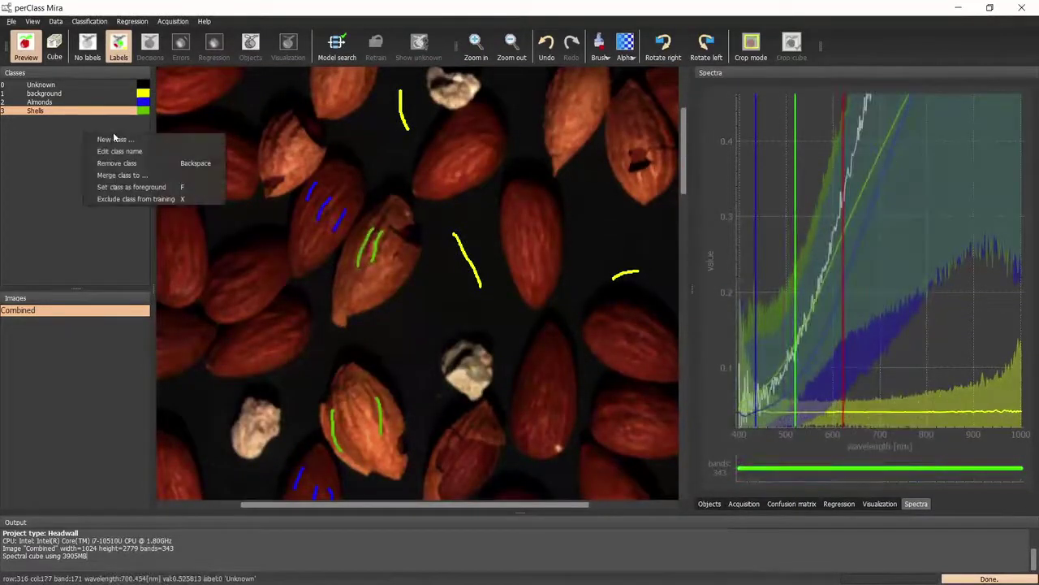
# Create a new Rocks class, keeping its red colour.
pyautogui.click(114, 139)
pyautogui.write('Rocks')
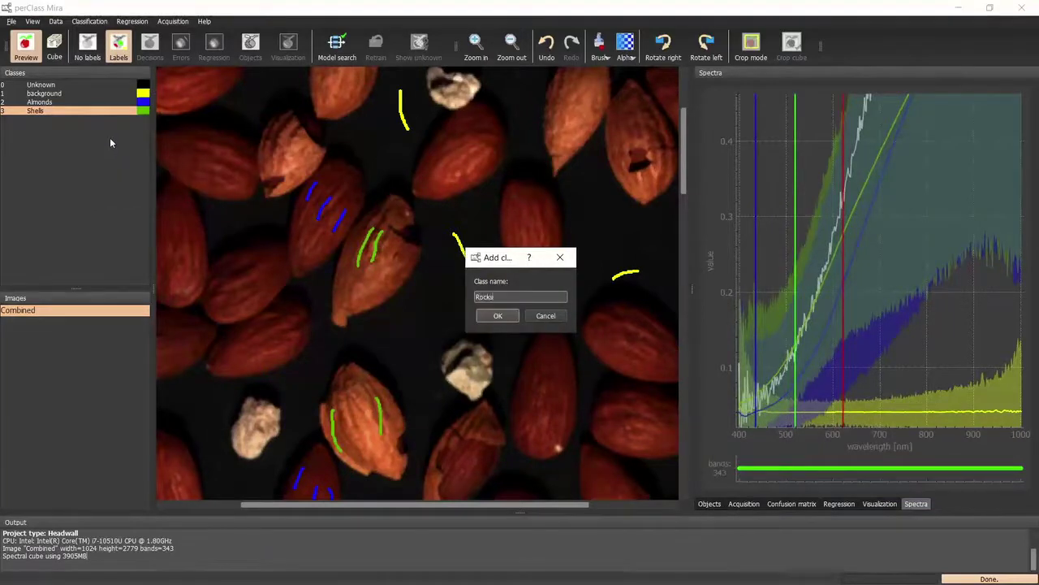
pyautogui.press('Return')
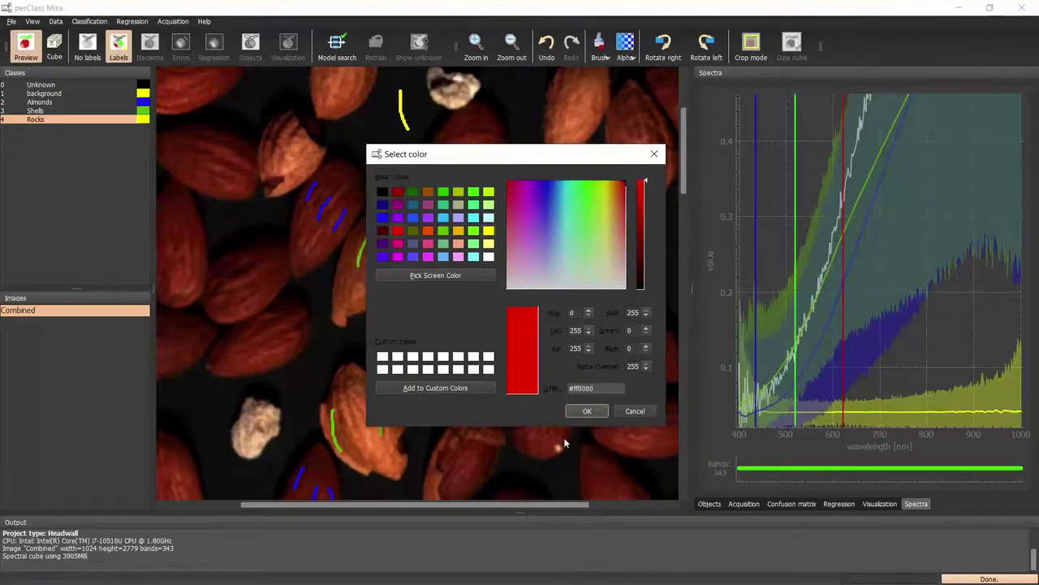
pyautogui.click(586, 412)
# Paint Rocks label strokes on the pale rock fragments.
pyautogui.moveTo(254, 411)
pyautogui.mouseDown()
pyautogui.moveTo(244, 440)
pyautogui.moveTo(261, 444)
pyautogui.mouseUp()
pyautogui.moveTo(474, 368); pyautogui.dragTo(473, 383)
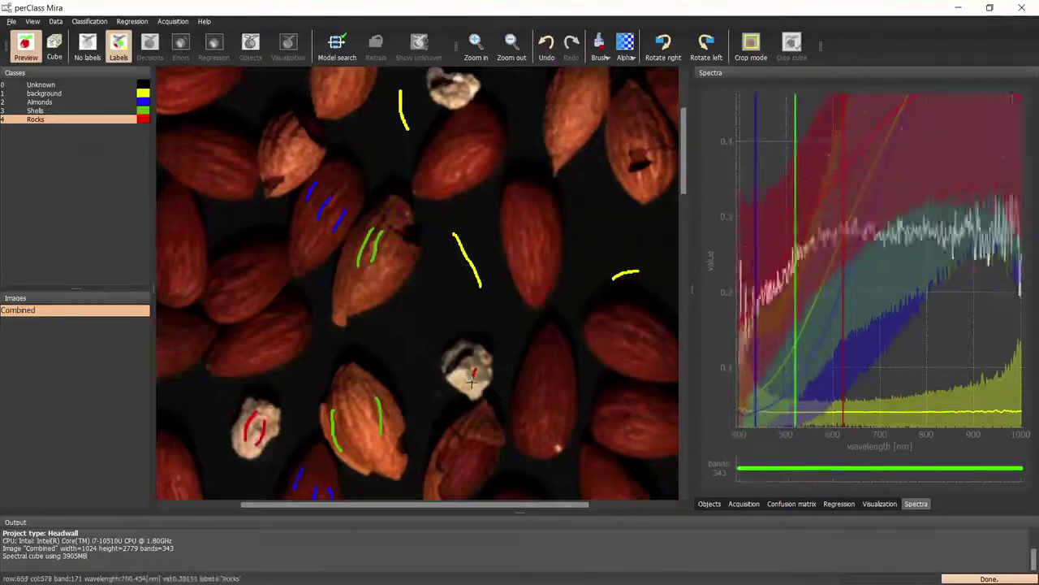
pyautogui.scroll(3, 467, 174)
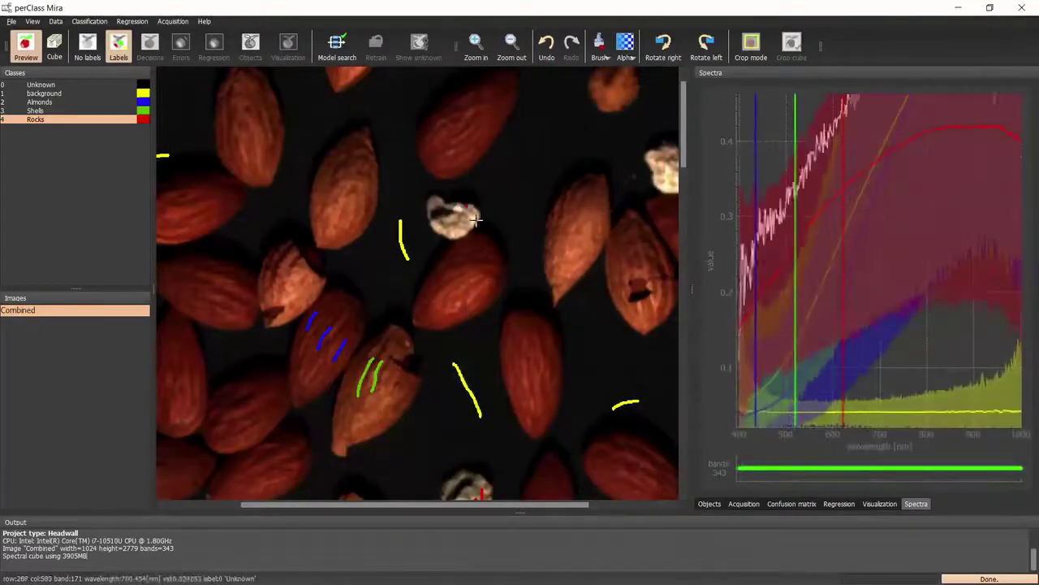
pyautogui.moveTo(477, 220)
pyautogui.mouseDown()
pyautogui.moveTo(472, 210)
pyautogui.moveTo(455, 232)
pyautogui.mouseUp()
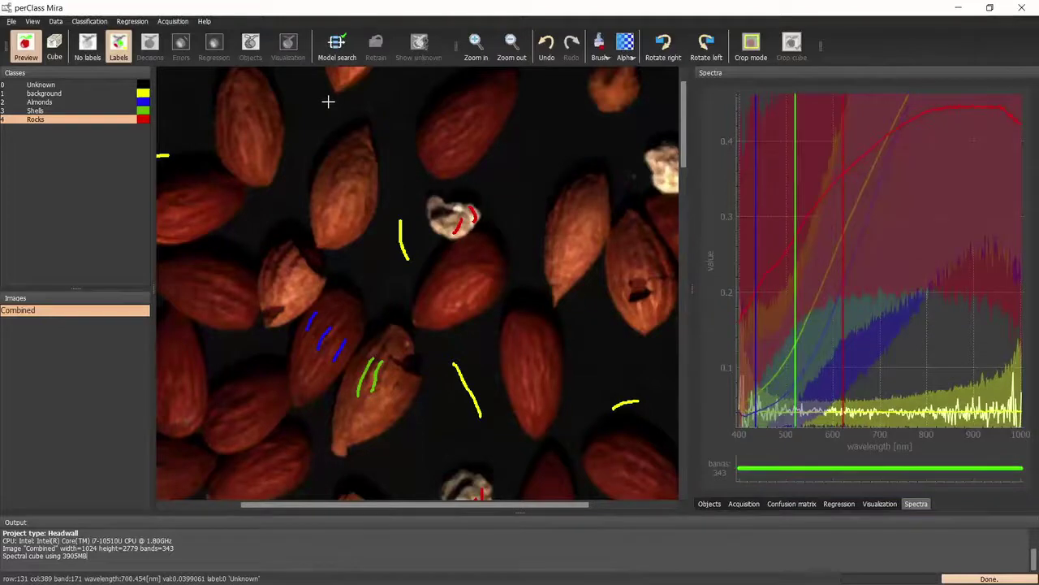
# Run Model search to train the classifier, then zoom out over the Decisions class map.
pyautogui.click(339, 46)
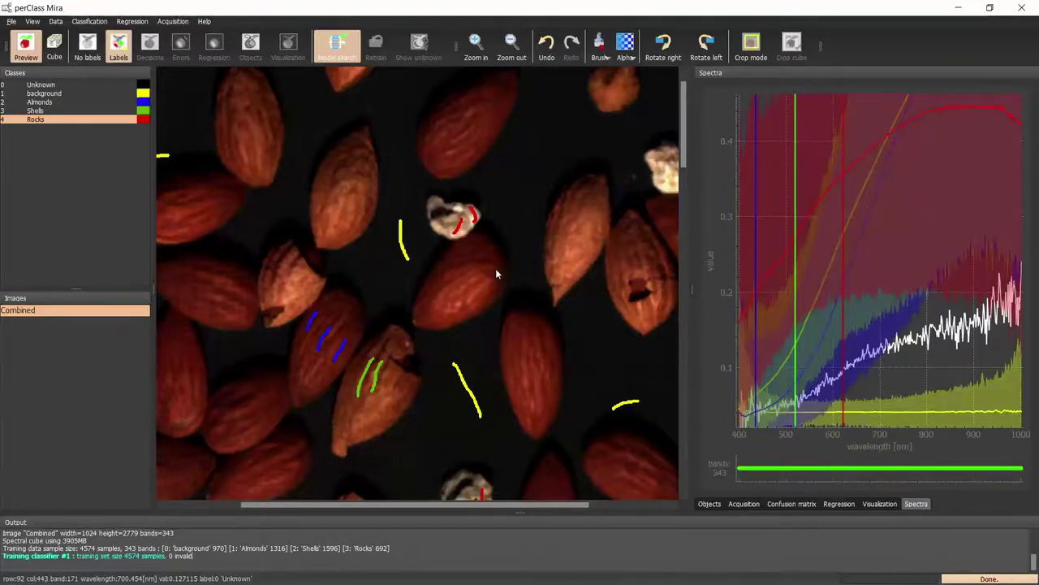
pyautogui.scroll(-2, 471, 262)
pyautogui.scroll(-2, 437, 259)
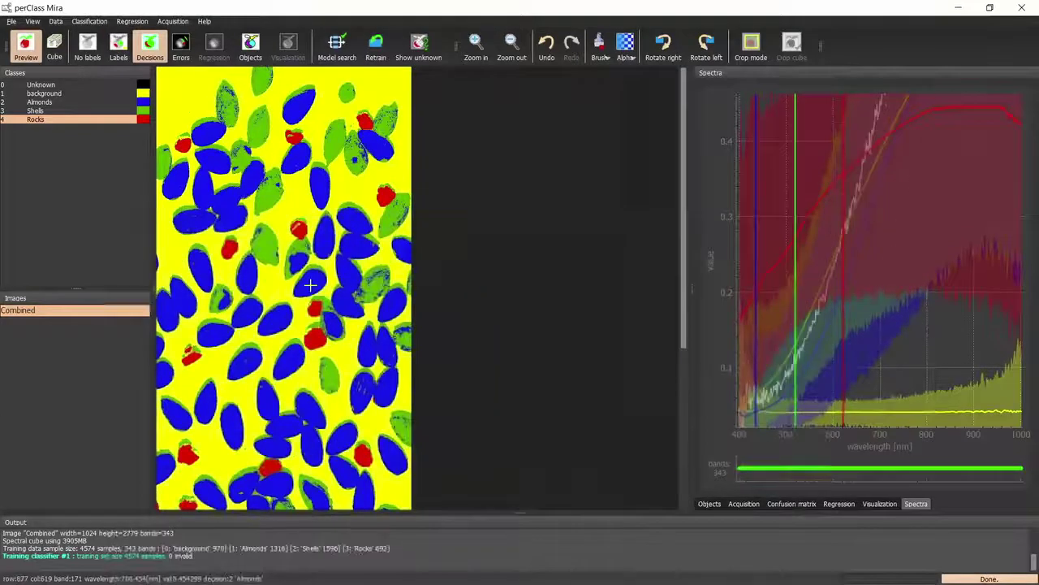
pyautogui.scroll(-1, 437, 258)
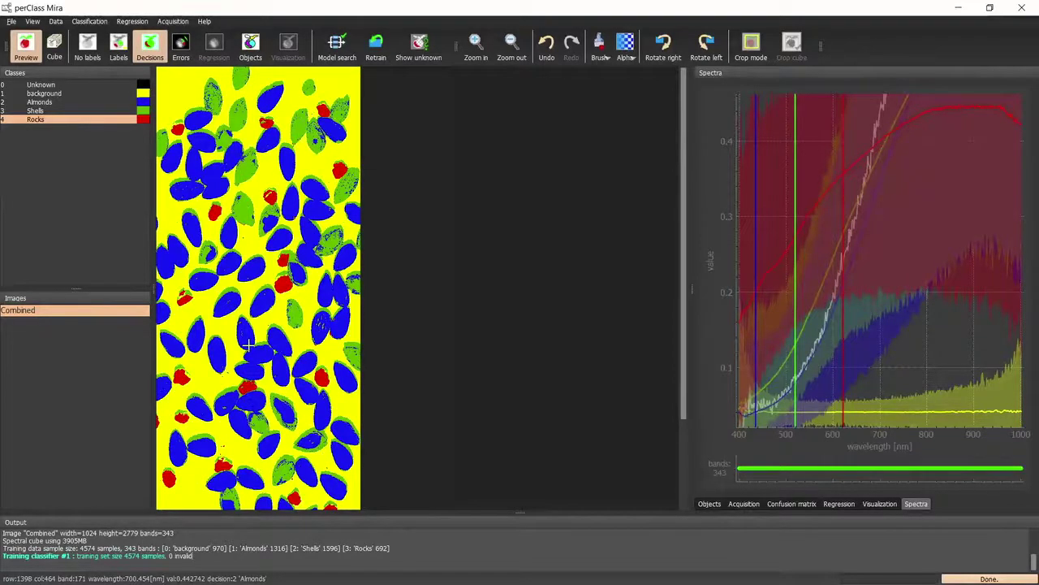
# Zoom in, lower the class-map Alpha to see the photo beneath, restore 255, and show Labels again.
pyautogui.scroll(3, 279, 289)
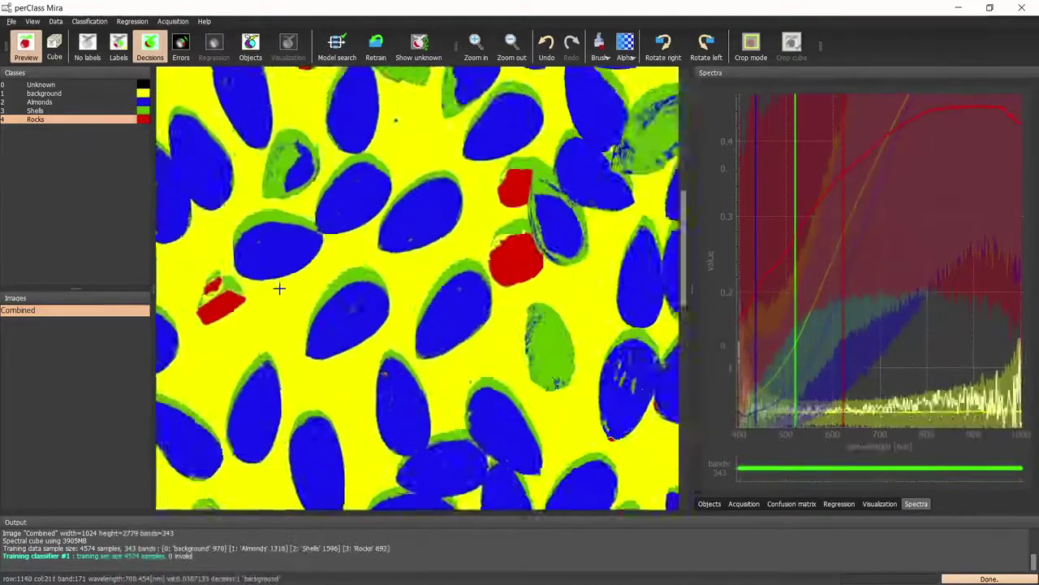
pyautogui.click(631, 44)
pyautogui.moveTo(620, 82)
pyautogui.mouseDown()
pyautogui.moveTo(620, 105)
pyautogui.moveTo(624, 72)
pyautogui.moveTo(623, 95)
pyautogui.mouseUp()
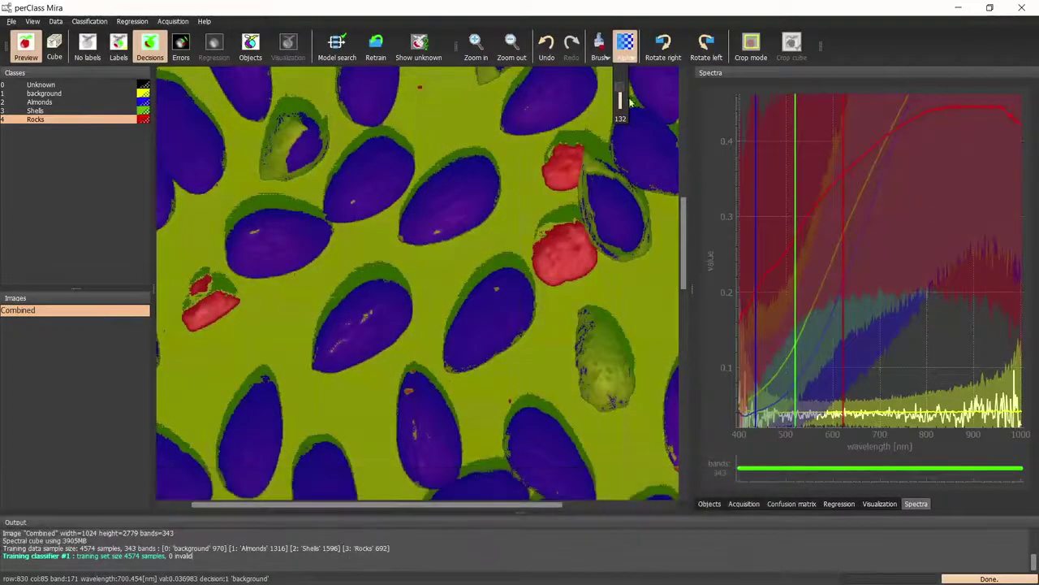
pyautogui.moveTo(624, 93); pyautogui.dragTo(624, 70)
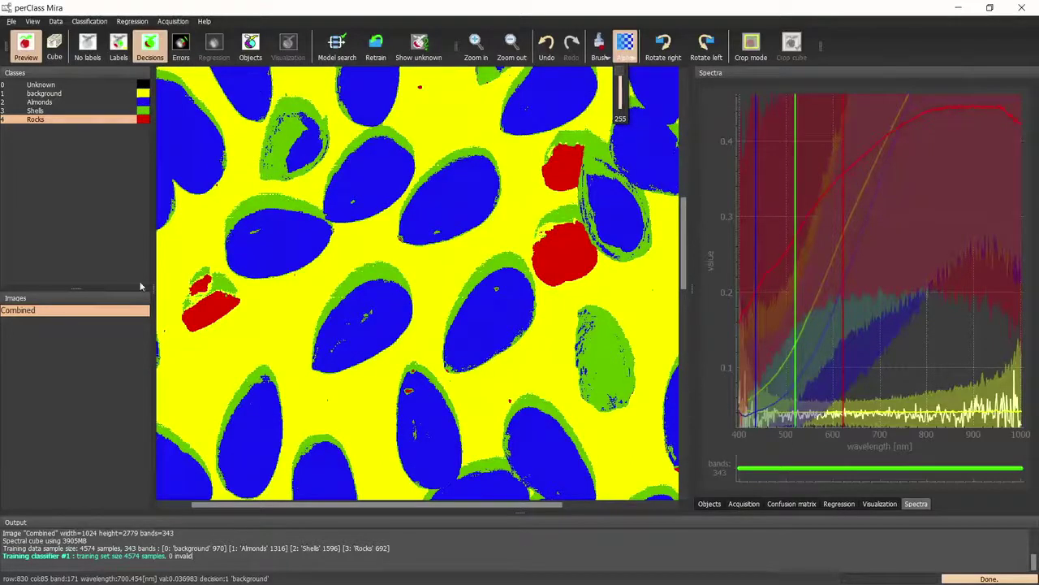
pyautogui.click(113, 46)
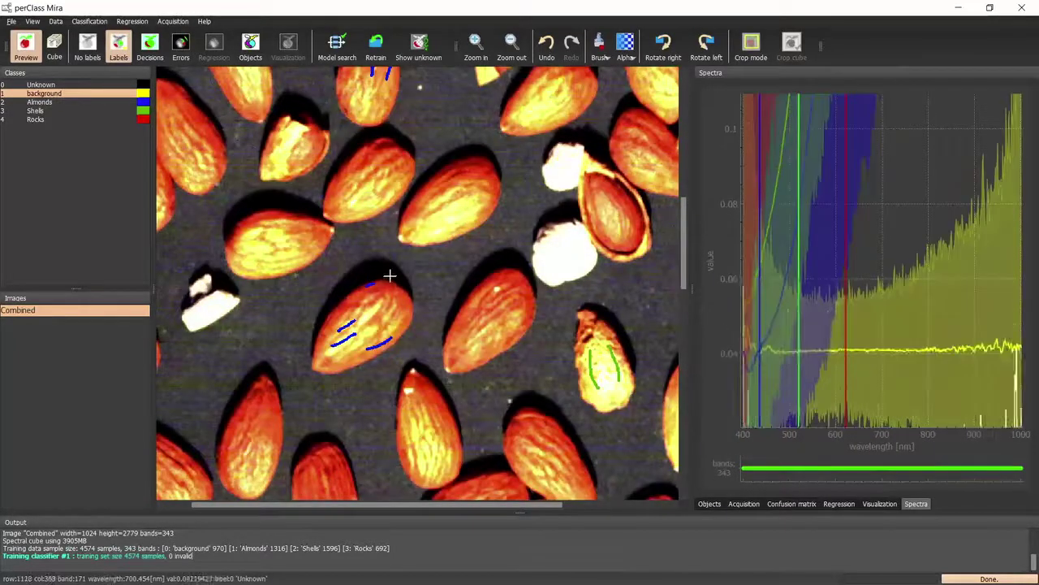
# Paint extra background strokes along and between the almonds, then retrain the classifier.
pyautogui.moveTo(342, 289); pyautogui.dragTo(397, 277)
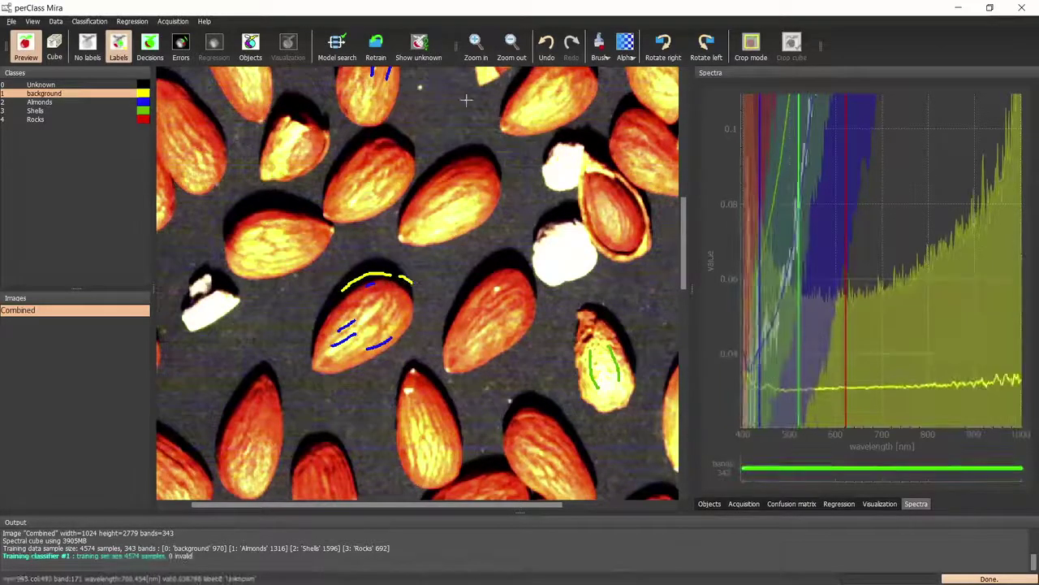
pyautogui.click(152, 47)
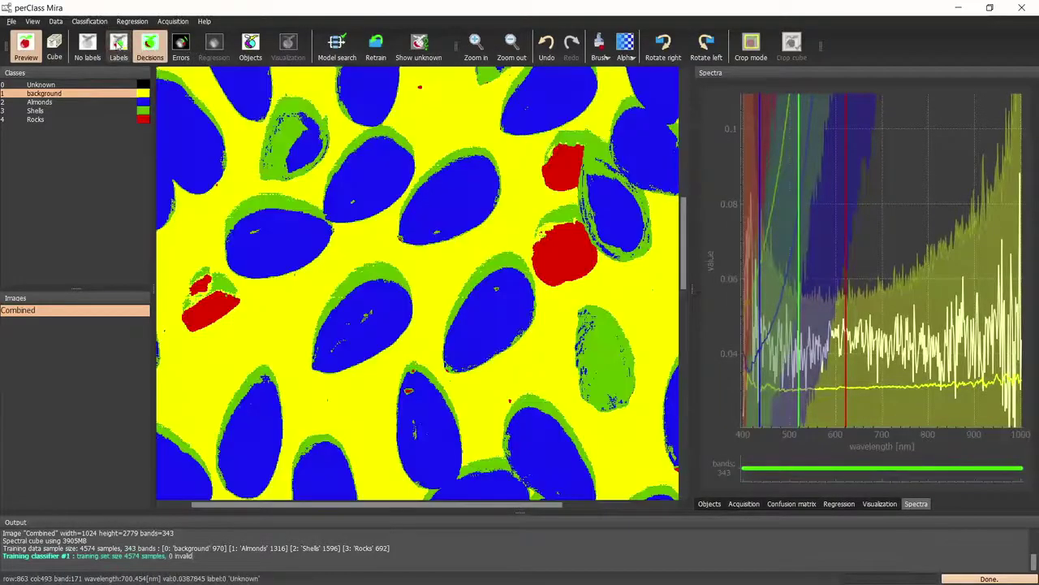
pyautogui.click(119, 45)
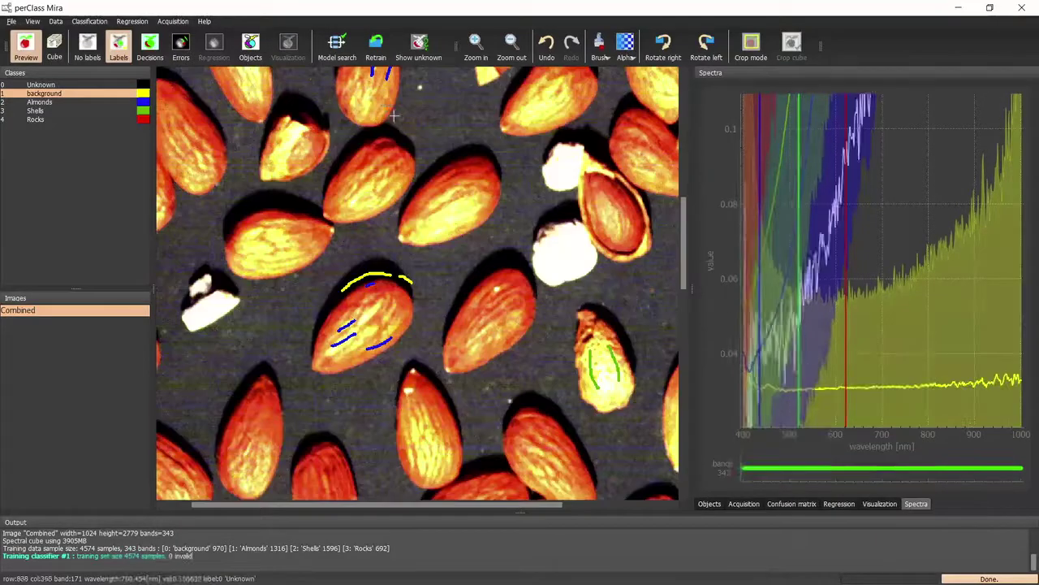
pyautogui.moveTo(405, 139)
pyautogui.mouseDown()
pyautogui.moveTo(392, 131)
pyautogui.moveTo(337, 162)
pyautogui.mouseUp()
pyautogui.click(376, 46)
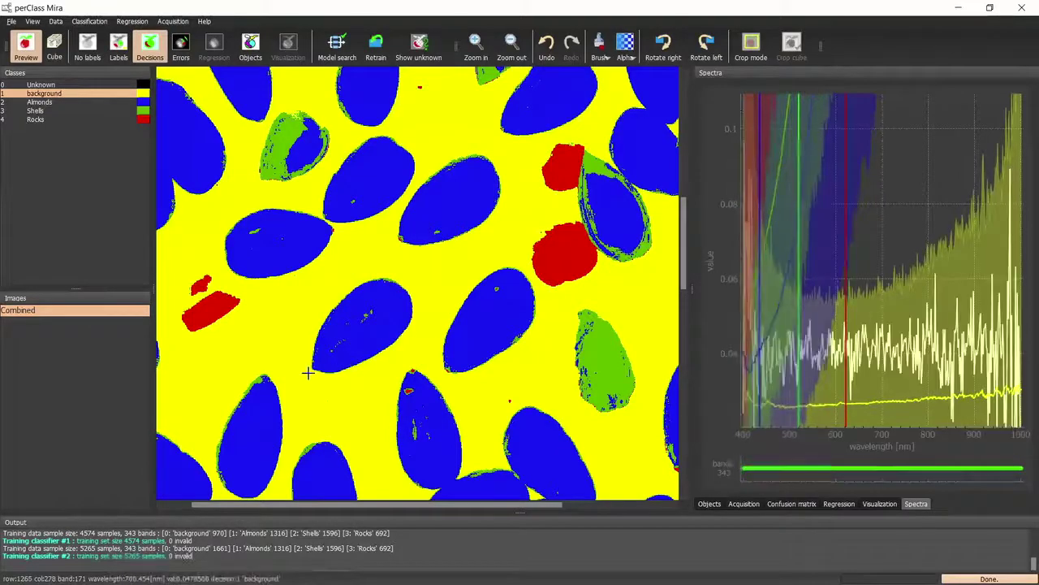
# Zoom out over the decision image and open Classification > Export classifier as pipeline.
pyautogui.scroll(-1, 429, 262)
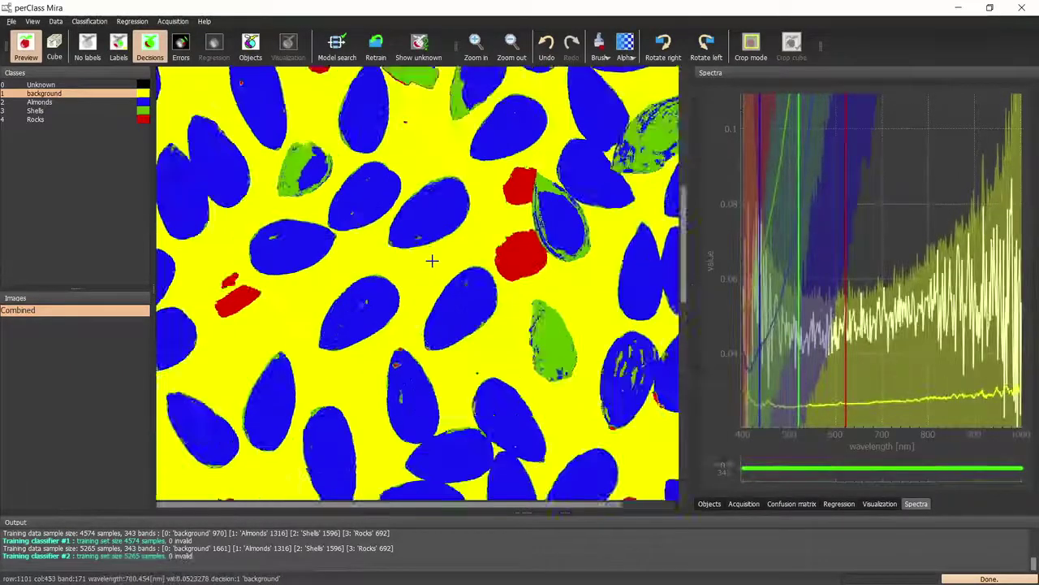
pyautogui.scroll(-2, 431, 262)
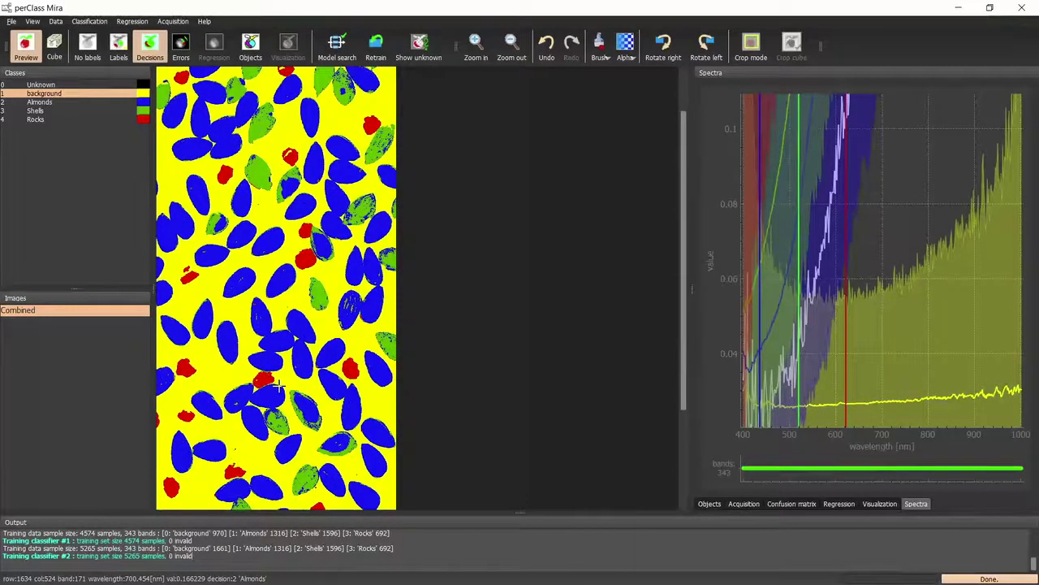
pyautogui.scroll(-2, 280, 385)
pyautogui.scroll(-1, 283, 386)
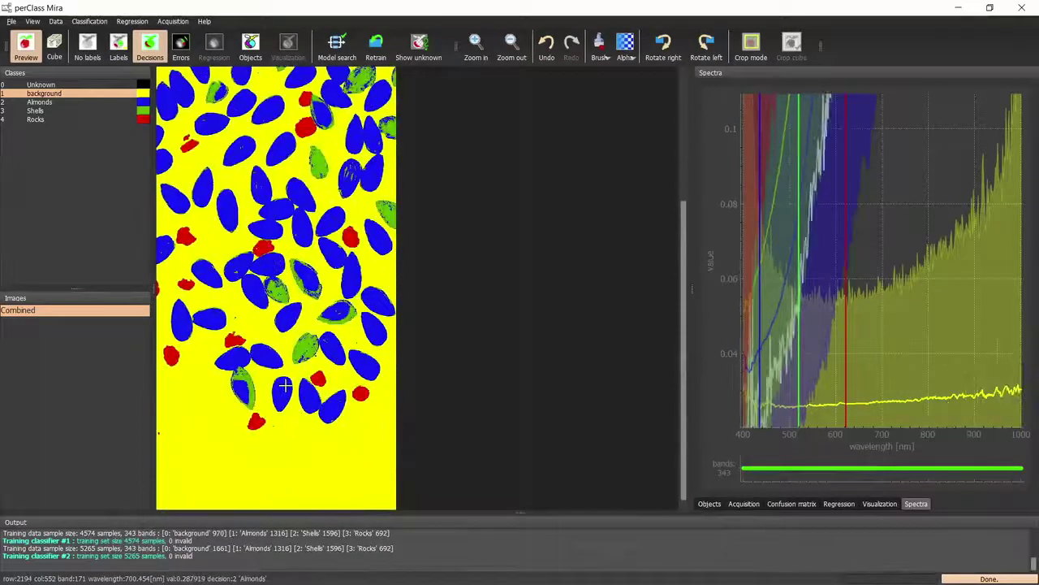
pyautogui.scroll(5, 309, 292)
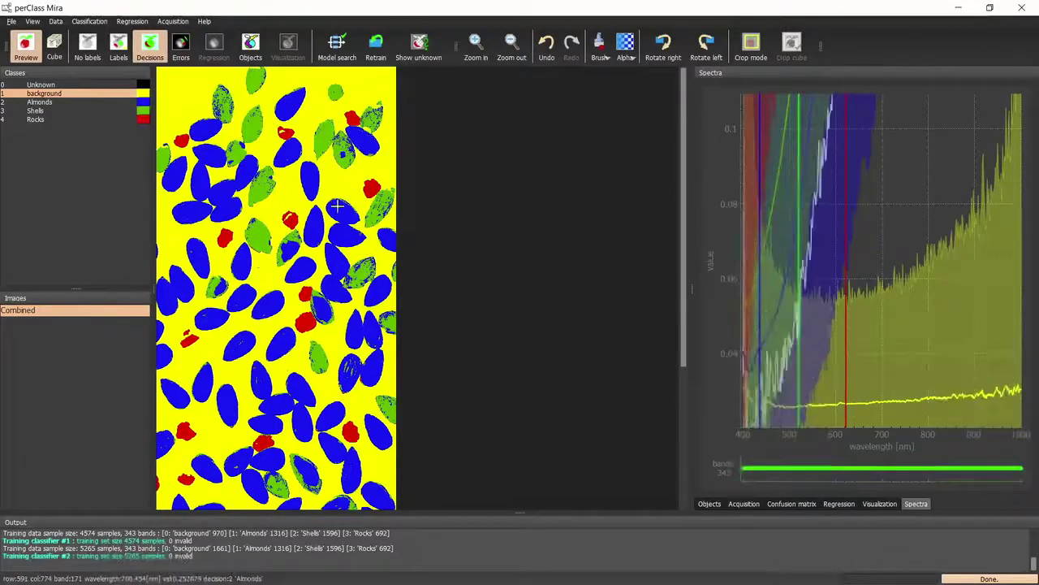
pyautogui.click(99, 23)
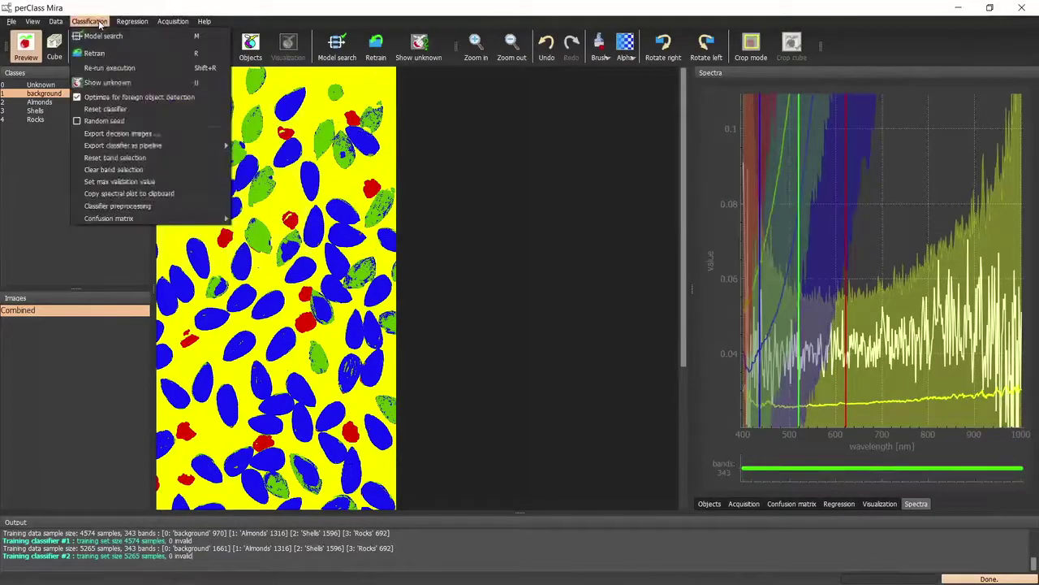
pyautogui.moveTo(122, 145)
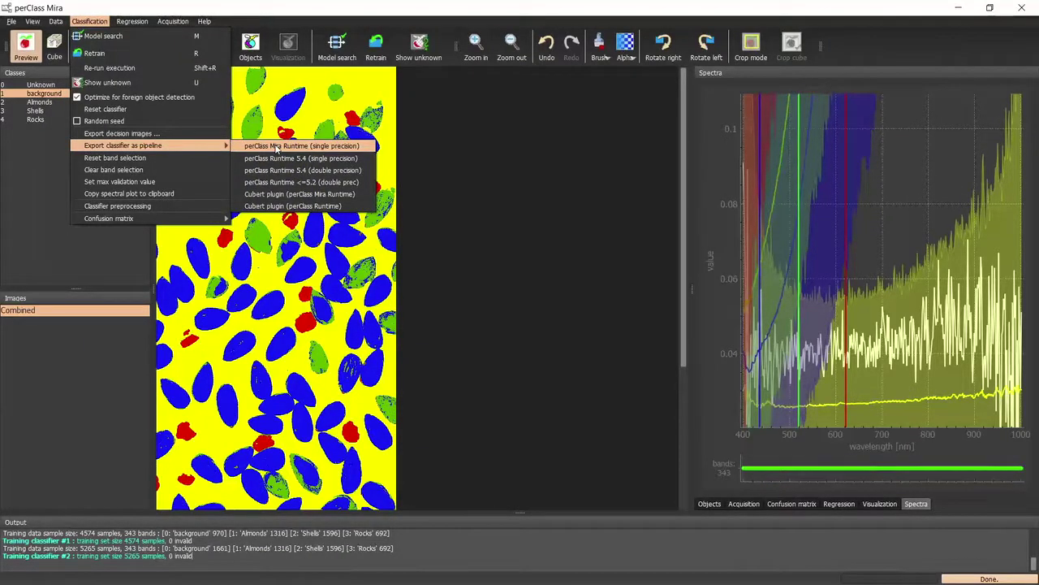
# Export the classifier for single-precision perClass Mira Runtime as LiveAlmondDemo, then minimize Mira.
pyautogui.click(281, 147)
pyautogui.write('LiveAlmondDemo')
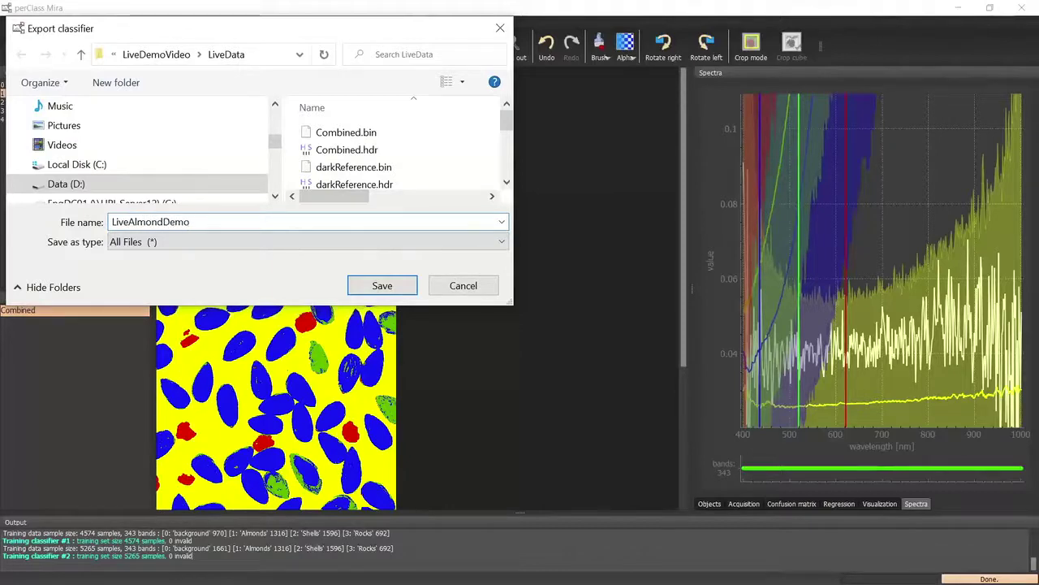
pyautogui.press('Return')
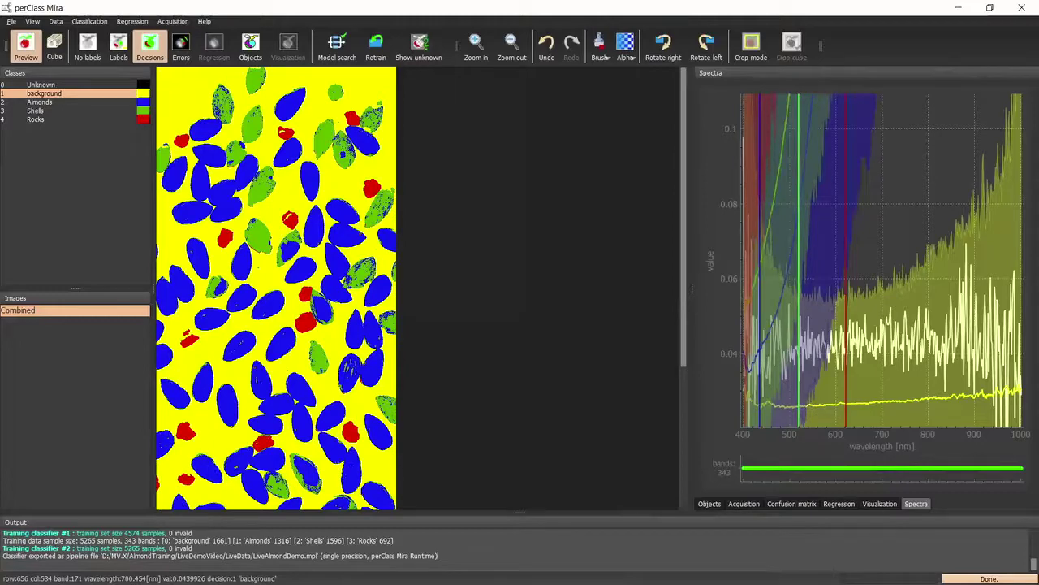
pyautogui.click(958, 12)
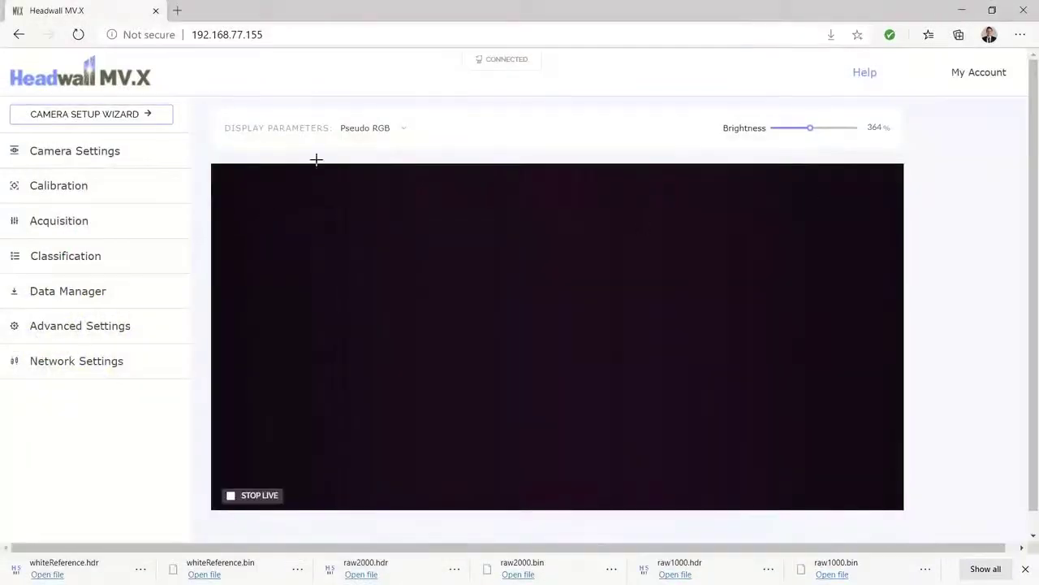
# Expand the Classification settings and start a model upload.
pyautogui.click(58, 261)
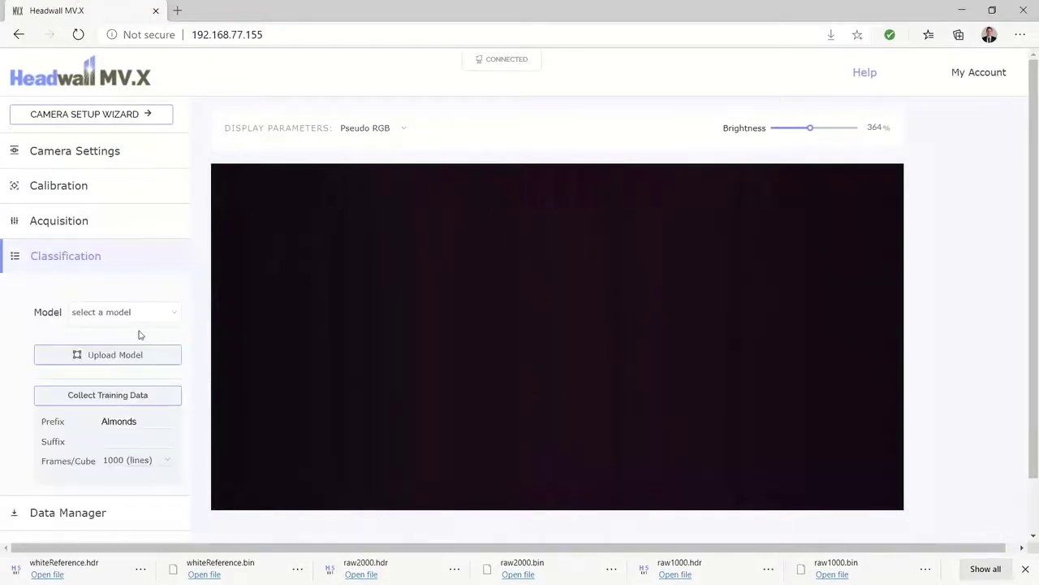
pyautogui.click(105, 356)
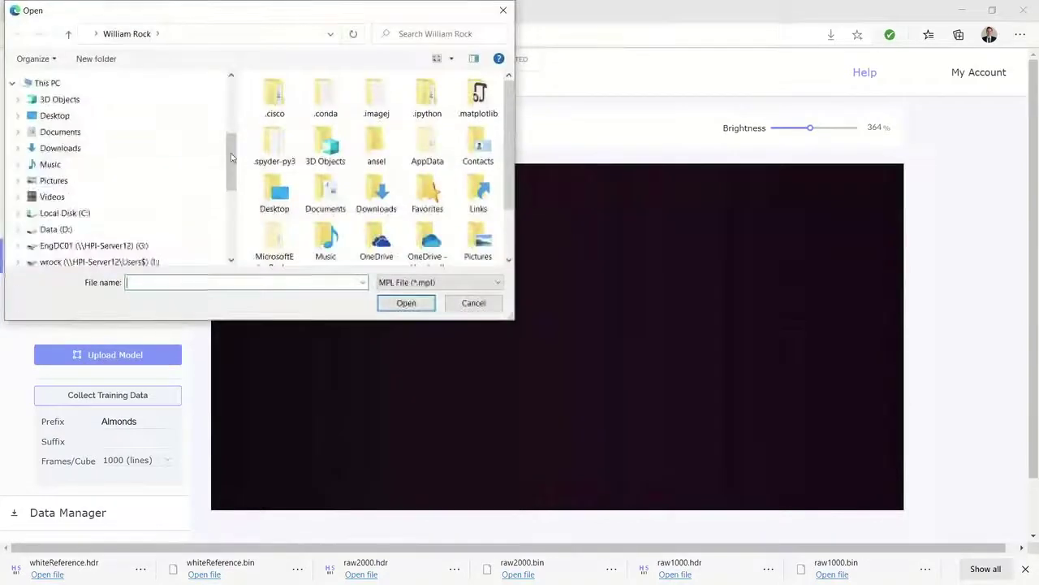
pyautogui.scroll(-2, 117, 219)
pyautogui.scroll(5, 73, 154)
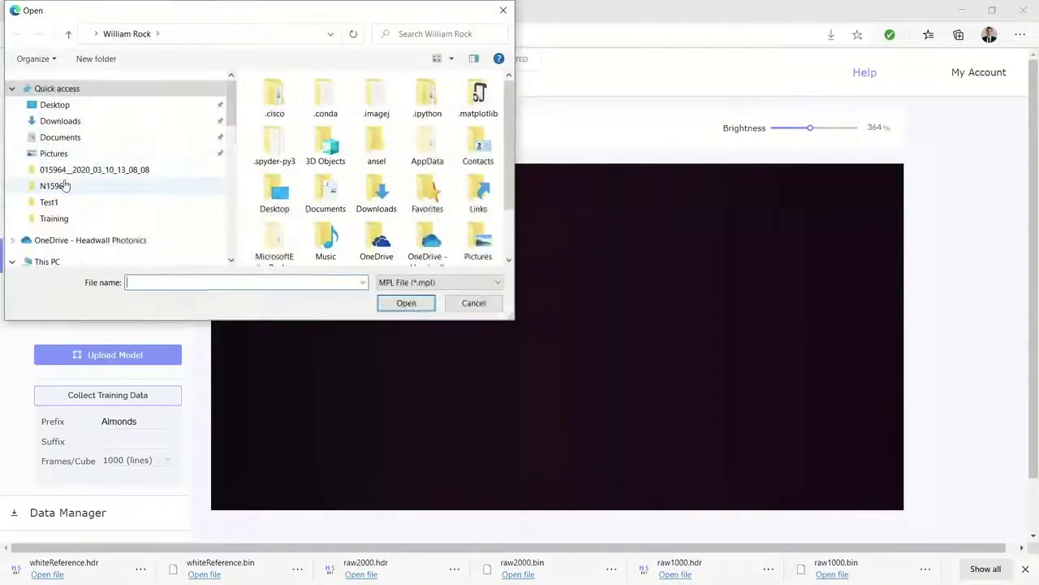
pyautogui.scroll(-1, 72, 171)
pyautogui.scroll(-1, 75, 173)
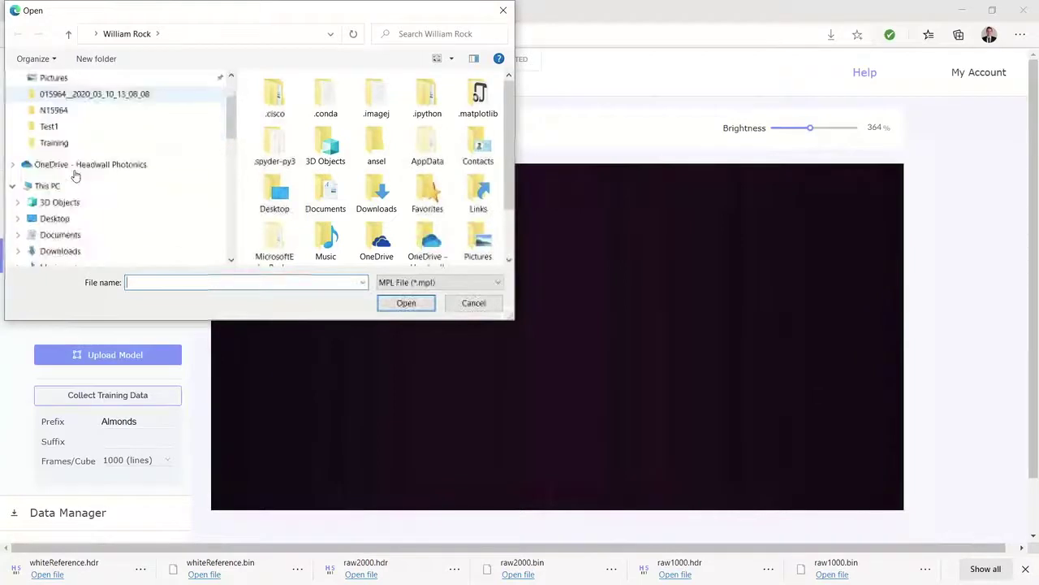
pyautogui.scroll(-1, 77, 171)
pyautogui.scroll(-2, 75, 178)
# Upload LiveAlmondDemo.mpl from D:\MV.X\AlmondTraining\LiveDemoVideo\LiveData.
pyautogui.click(54, 208)
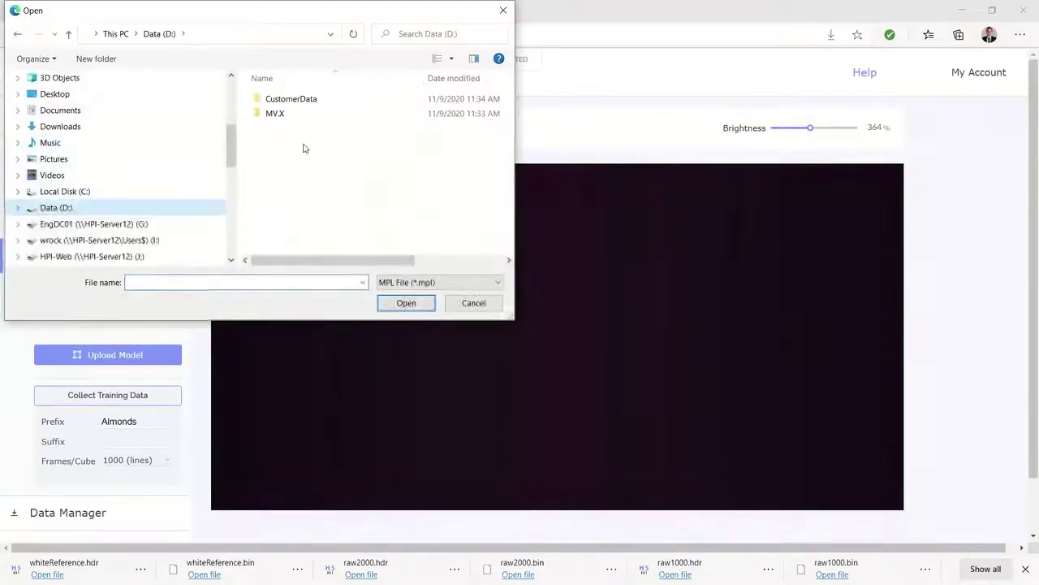
pyautogui.doubleClick(275, 116)
pyautogui.doubleClick(294, 98)
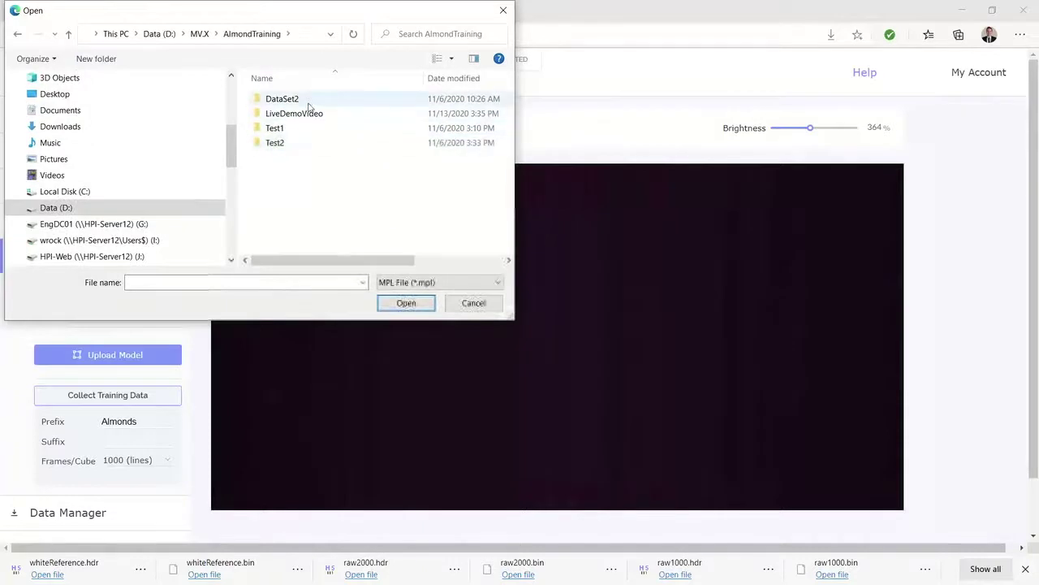
pyautogui.doubleClick(309, 115)
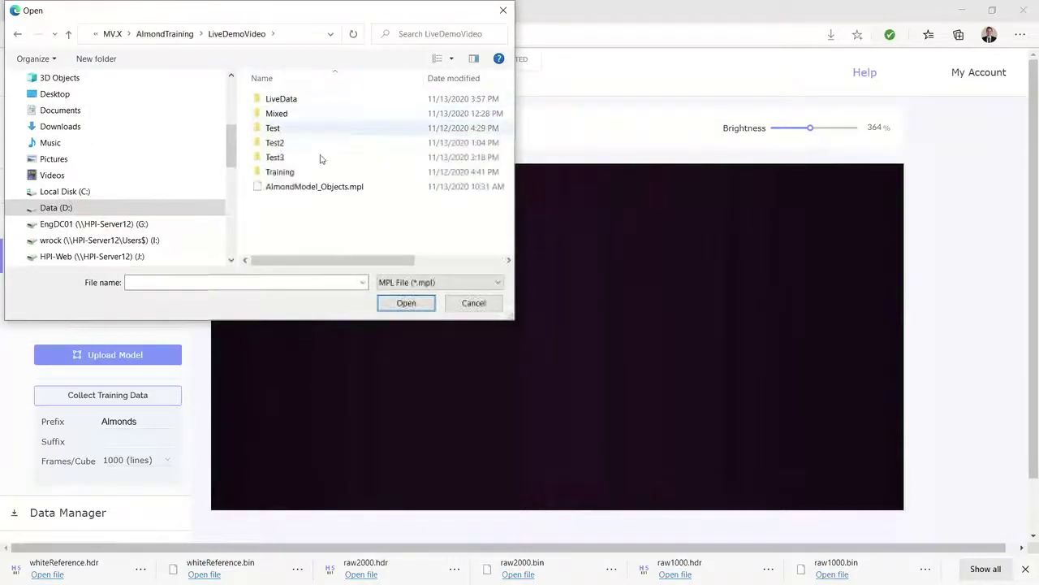
pyautogui.doubleClick(303, 100)
pyautogui.click(321, 99)
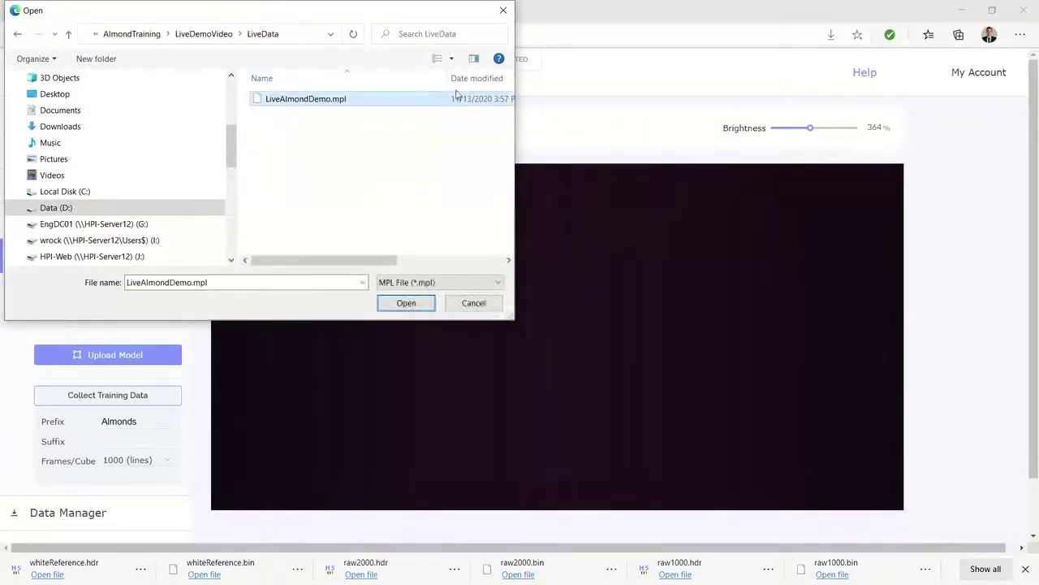
pyautogui.click(406, 303)
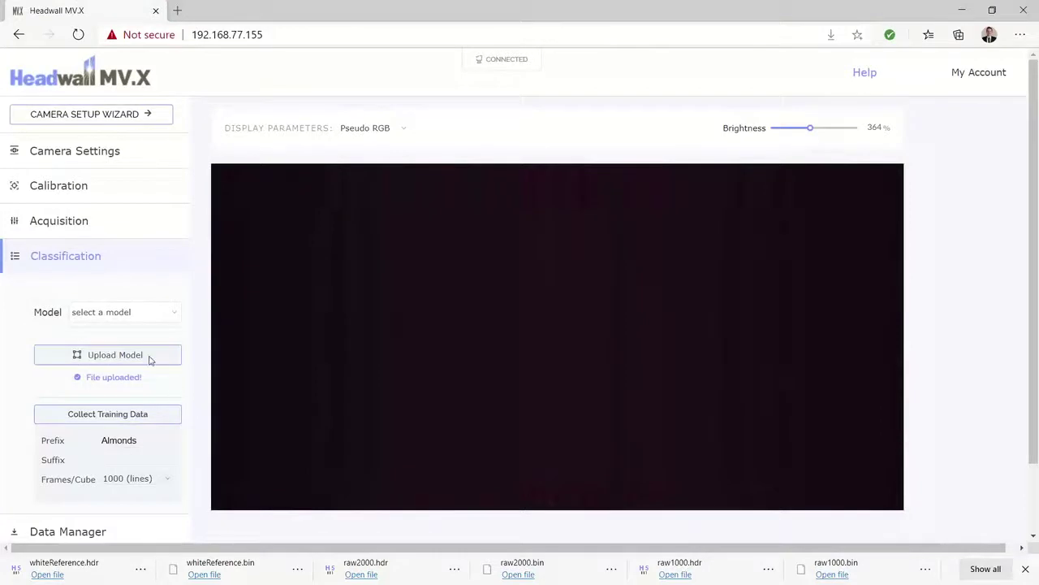
# Select LiveAlmondDemo.mpl in the Model dropdown as the camera's active classifier.
pyautogui.click(166, 314)
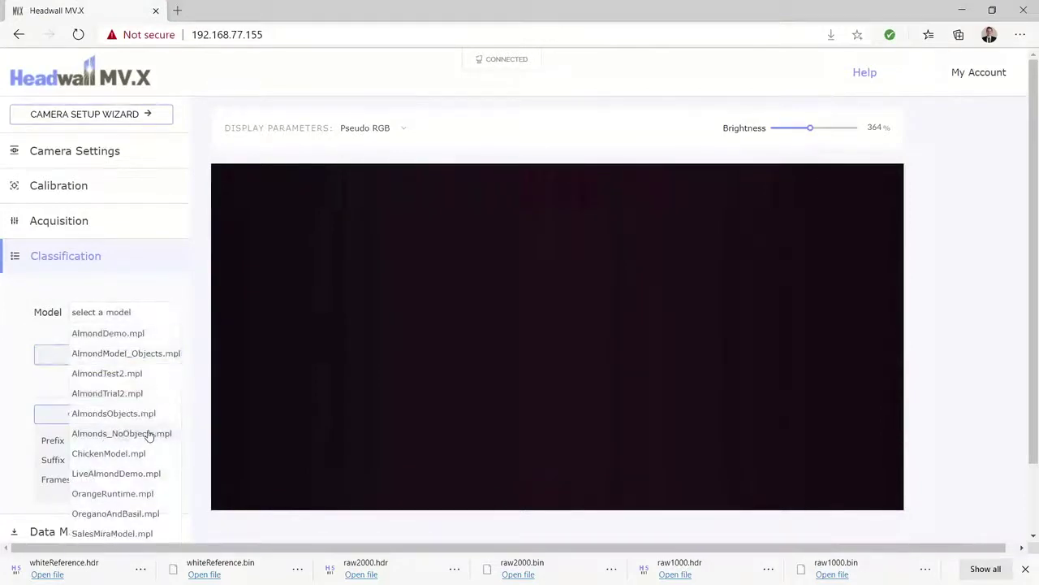
pyautogui.scroll(-1, 149, 436)
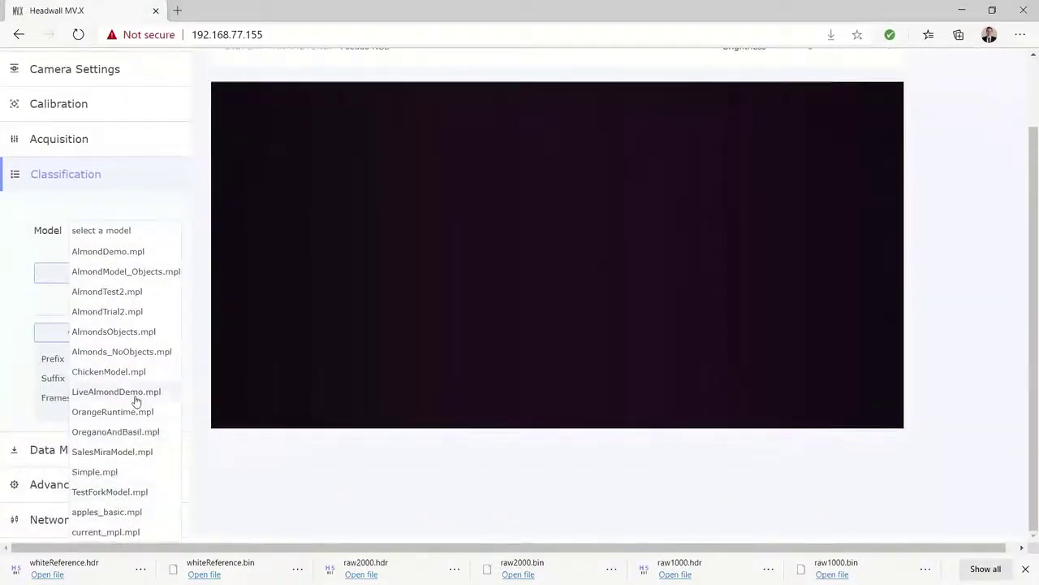
pyautogui.click(135, 394)
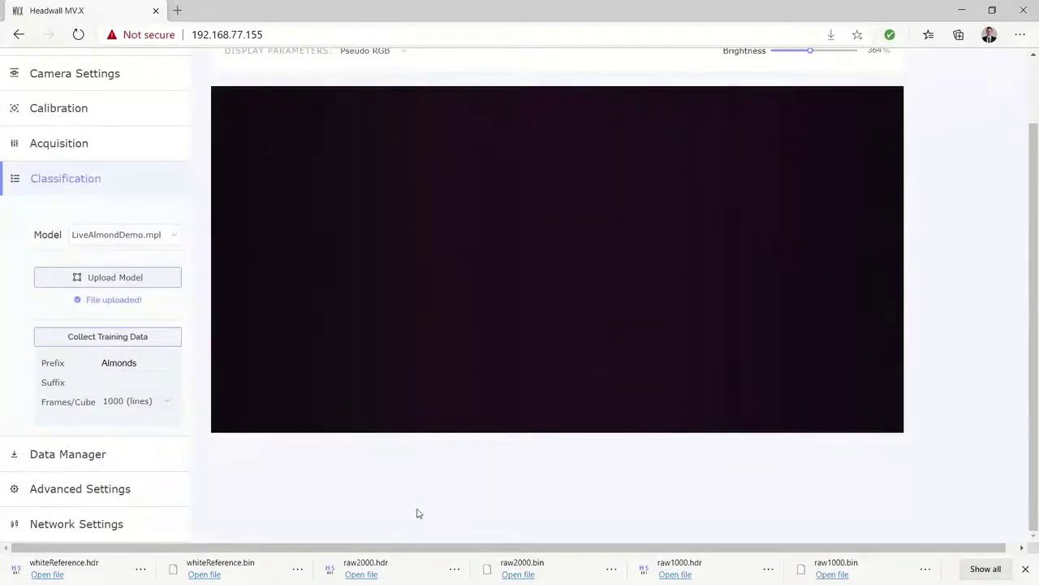
pyautogui.scroll(1, 421, 516)
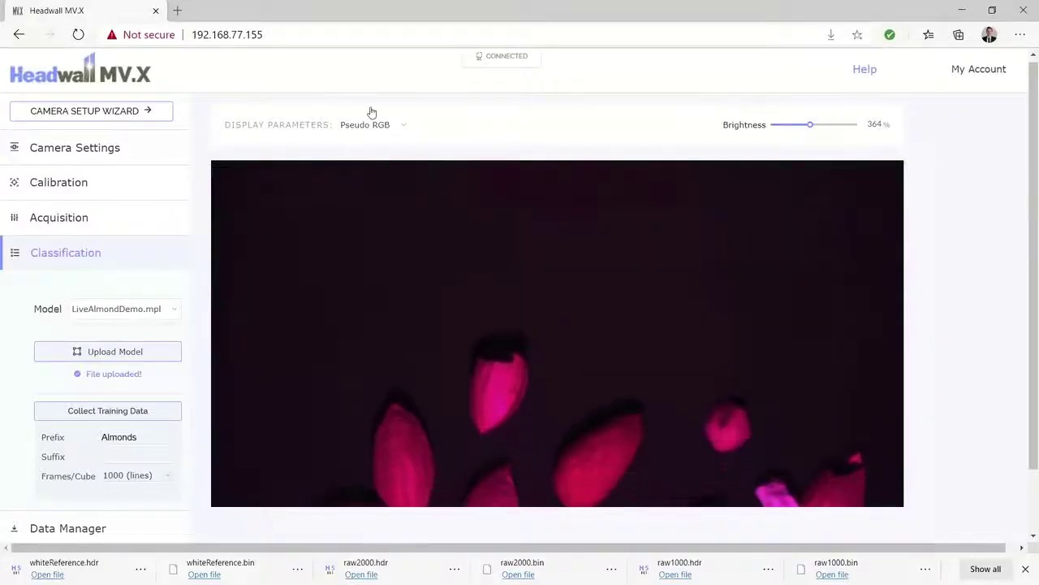
pyautogui.click(371, 122)
# Switch the Display Parameters mode from pseudo RGB to Classified.
pyautogui.click(371, 165)
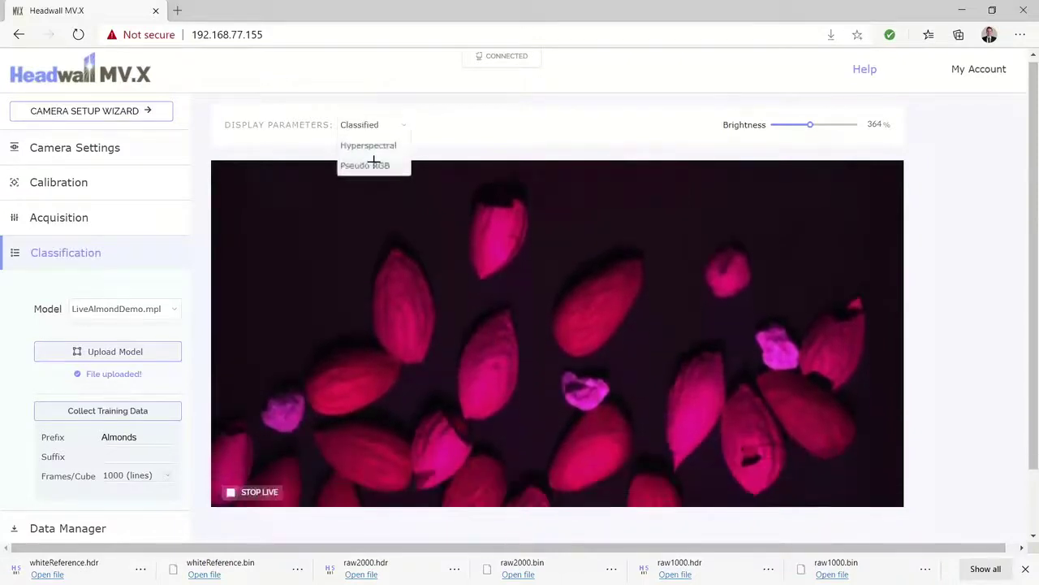